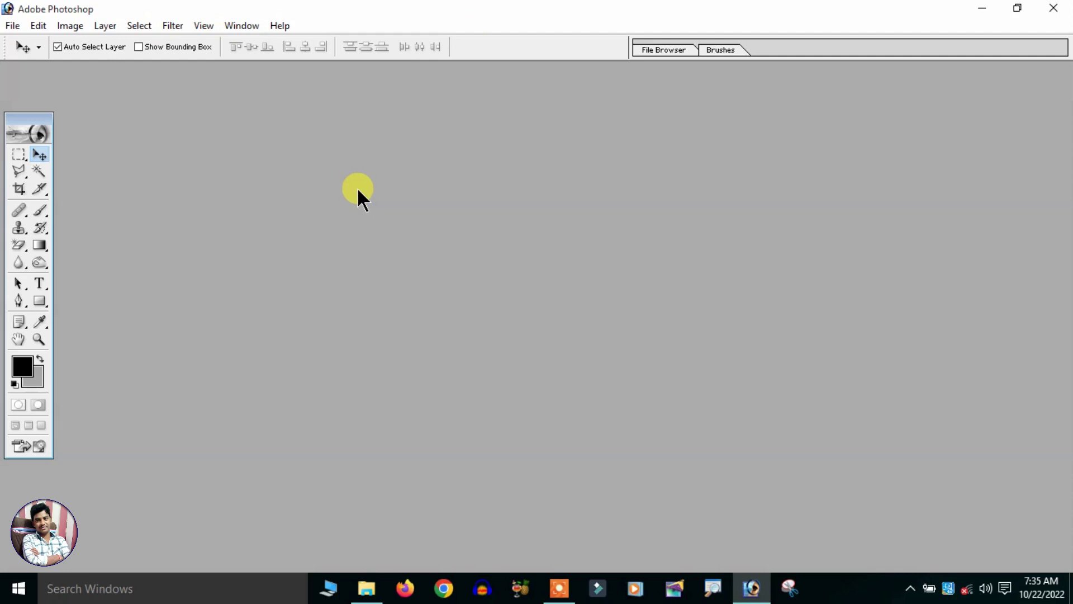
Step: Drag women.jpg from the Passport Size Photo folder onto Photoshop to open it
{"action": "left_click", "coordinate": [366, 588]}
{"action": "left_click", "coordinate": [452, 335]}
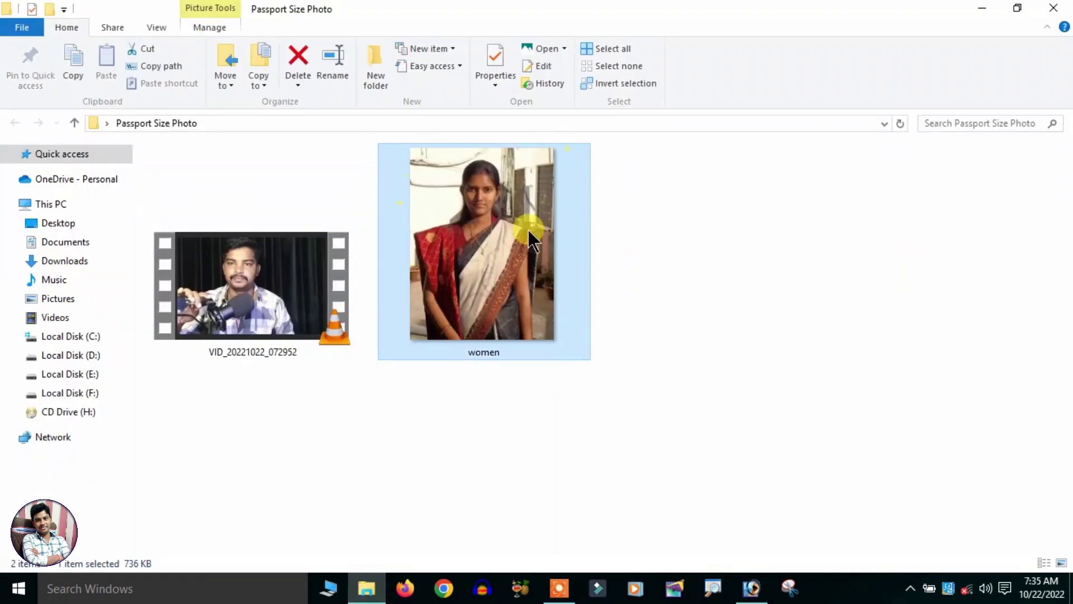
{"action": "mouse_move", "coordinate": [469, 245]}
{"action": "left_mouse_down"}
{"action": "mouse_move", "coordinate": [613, 350]}
{"action": "mouse_move", "coordinate": [568, 269]}
{"action": "left_mouse_up"}
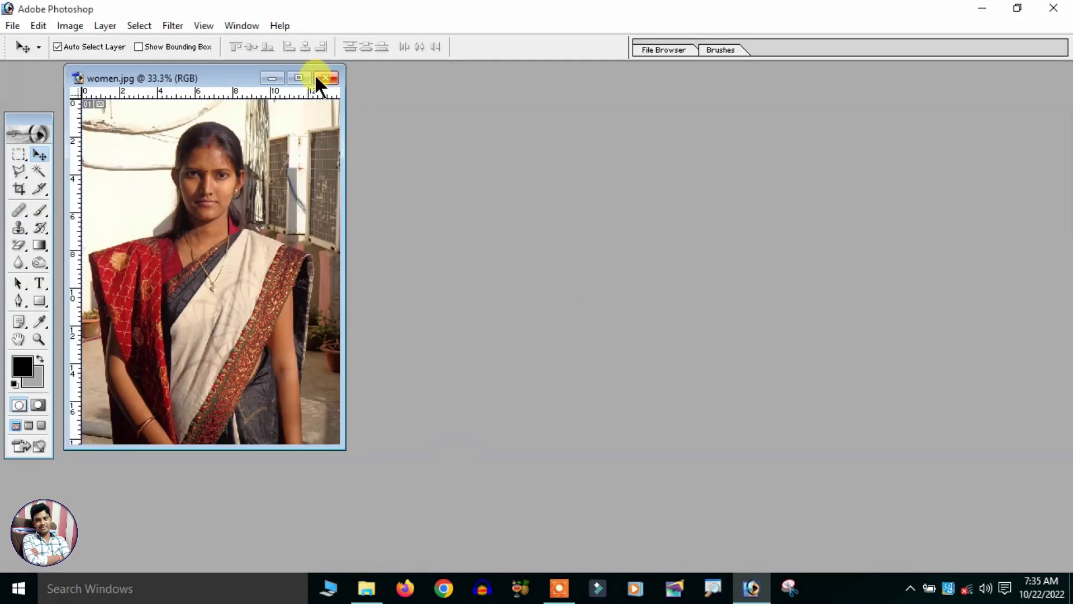
Step: Cancel the File > Open dialog and maximize the women.jpg document window
{"action": "left_click", "coordinate": [38, 25]}
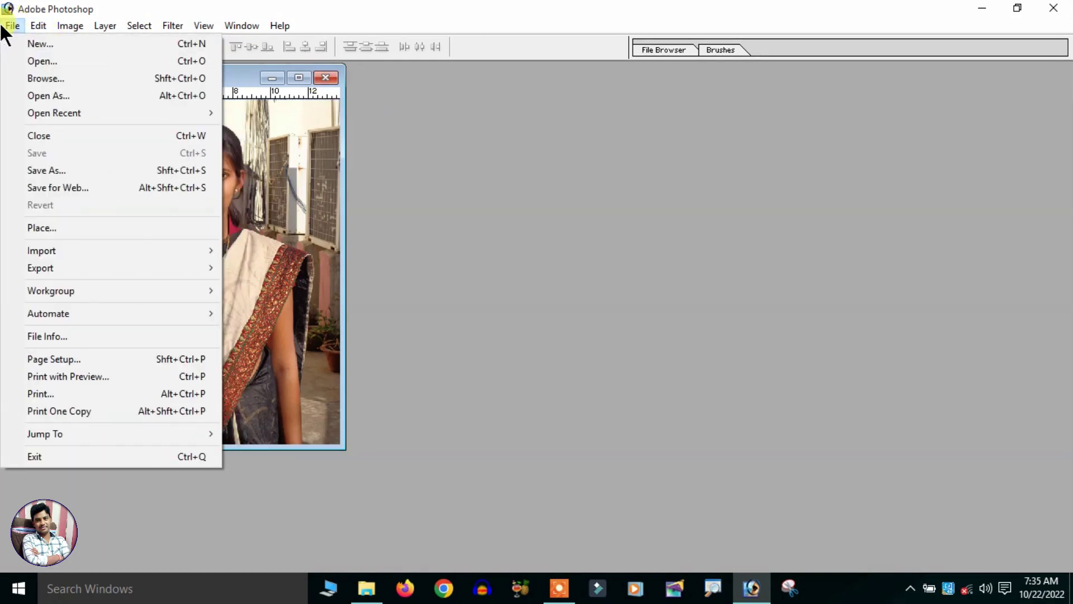
{"action": "left_click", "coordinate": [158, 60]}
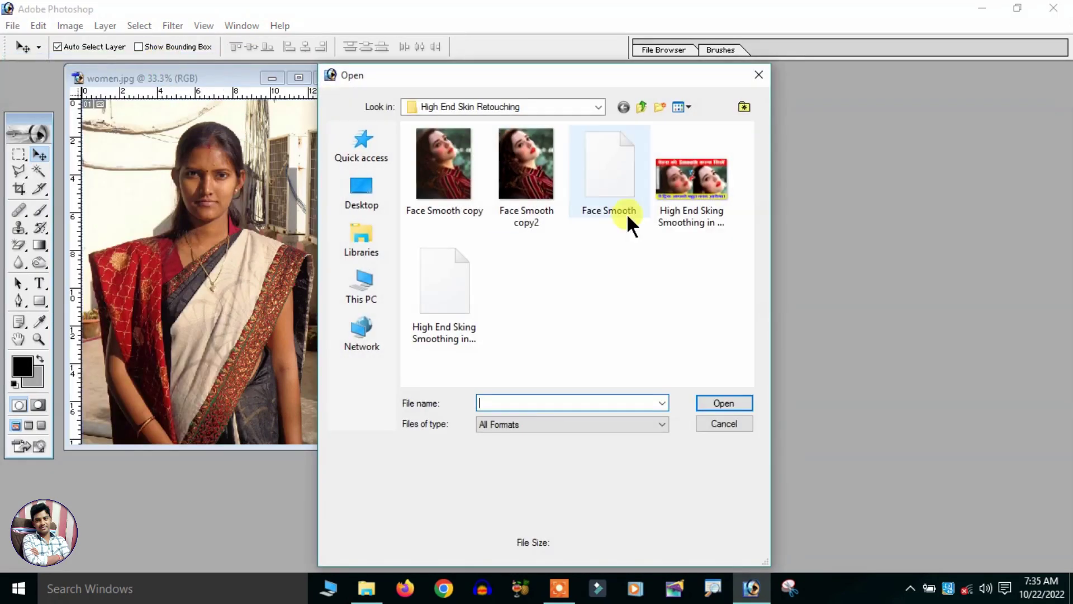
{"action": "left_click", "coordinate": [723, 428]}
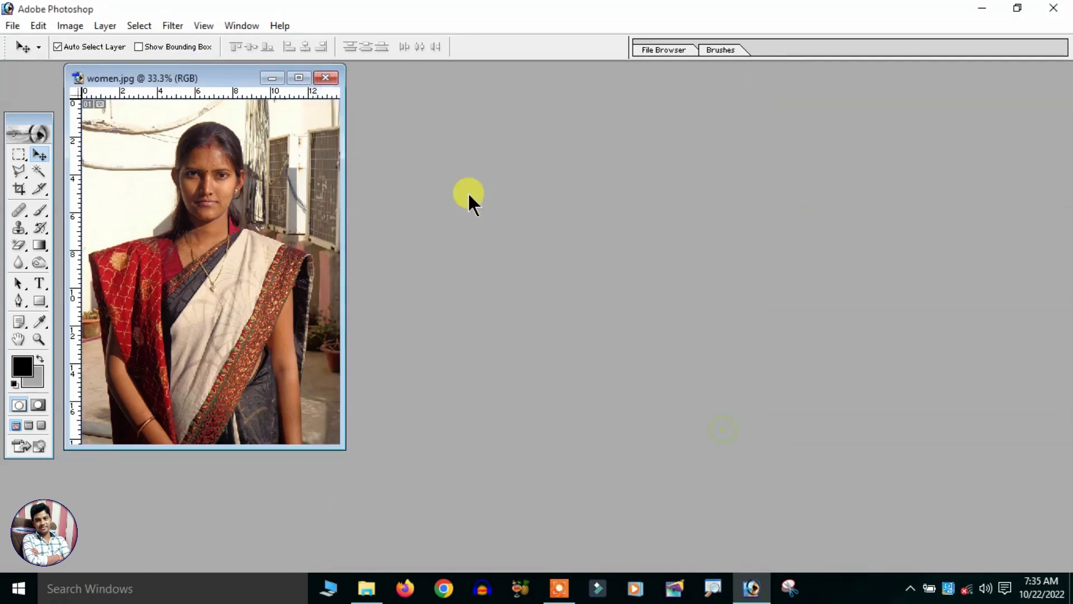
{"action": "left_click", "coordinate": [295, 77]}
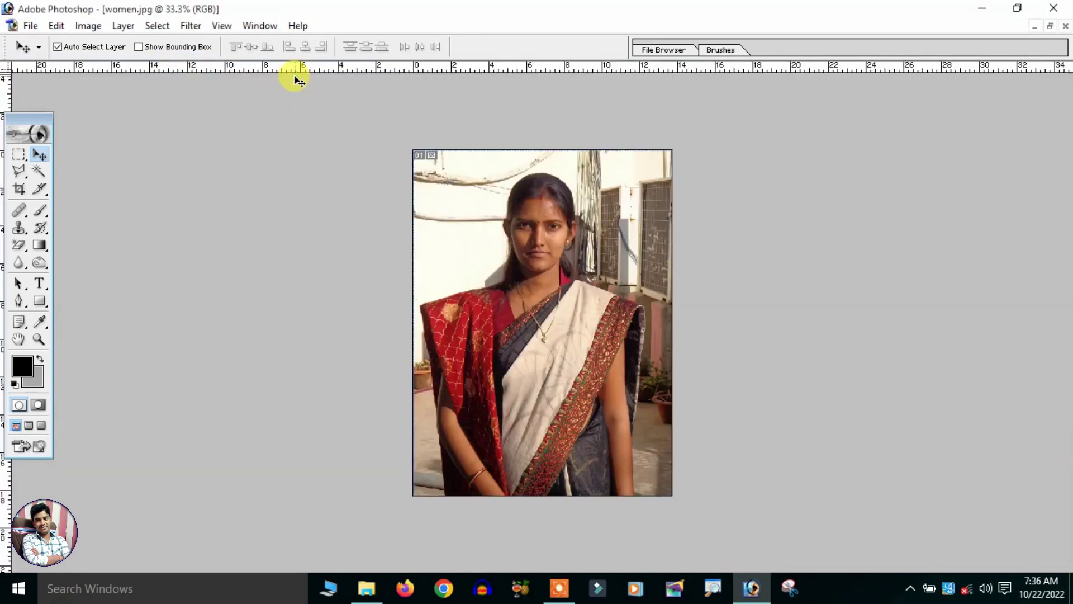
Step: Zoom in on her face and select the Polygonal Lasso Tool
{"action": "scroll", "coordinate": [498, 263], "scroll_direction": "up", "scroll_amount": 2}
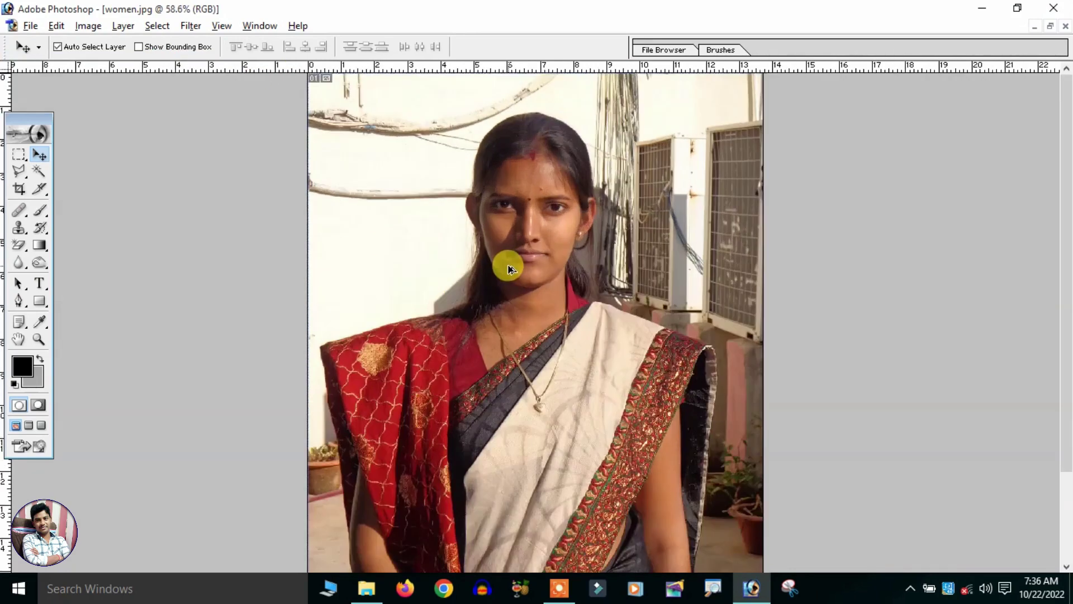
{"action": "scroll", "coordinate": [509, 263], "scroll_direction": "up", "scroll_amount": 2}
{"action": "scroll", "coordinate": [509, 270], "scroll_direction": "up", "scroll_amount": 1}
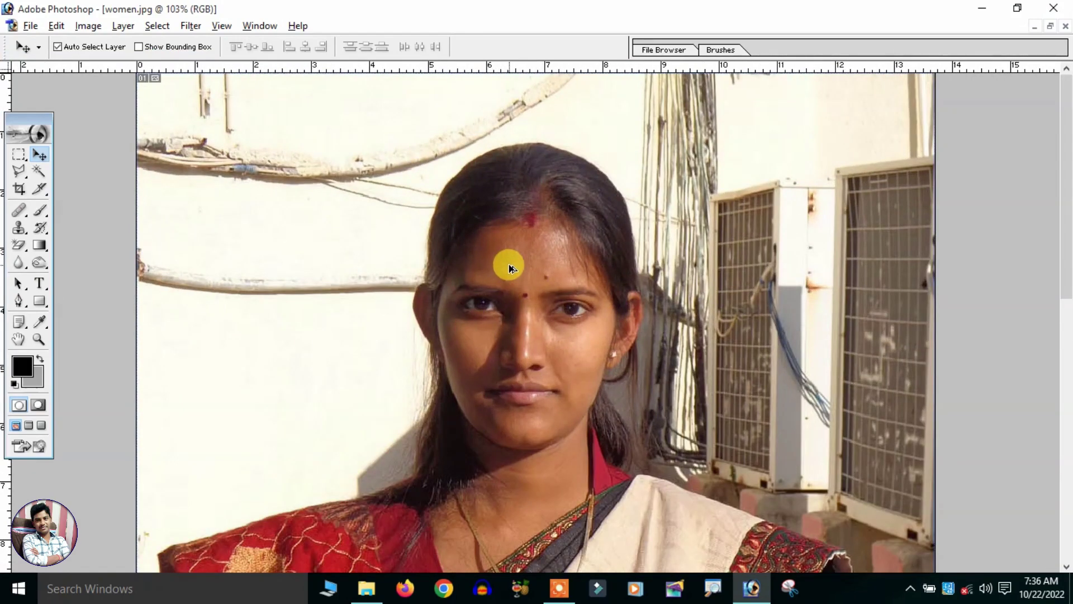
{"action": "scroll", "coordinate": [508, 263], "scroll_direction": "up", "scroll_amount": 2}
{"action": "scroll", "coordinate": [511, 167], "scroll_direction": "up", "scroll_amount": 2}
{"action": "scroll", "coordinate": [447, 106], "scroll_direction": "down", "scroll_amount": 2}
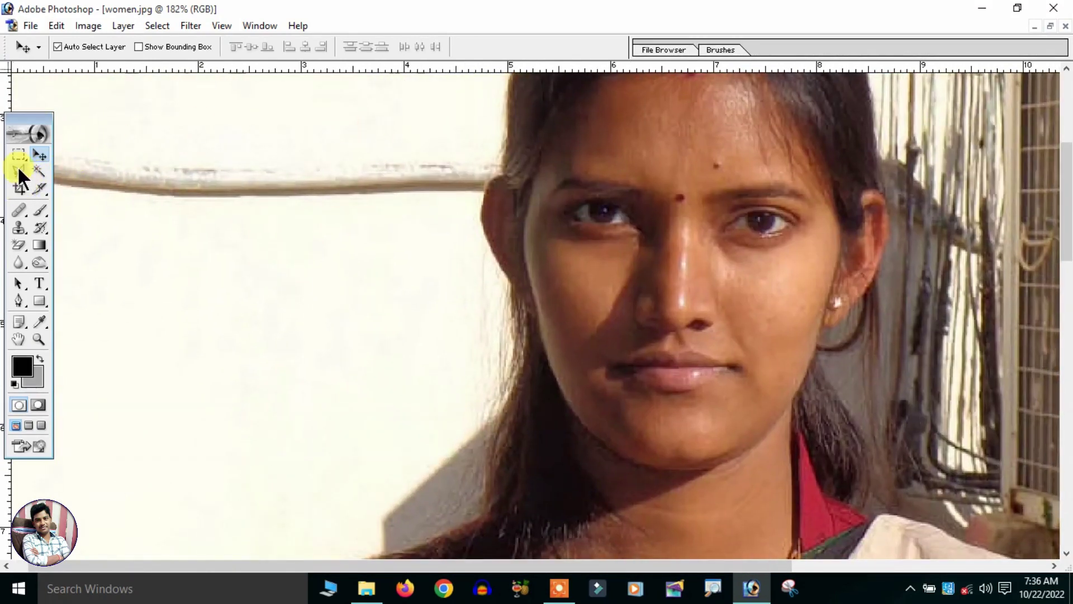
{"action": "left_click_drag", "start_coordinate": [19, 176], "coordinate": [79, 183]}
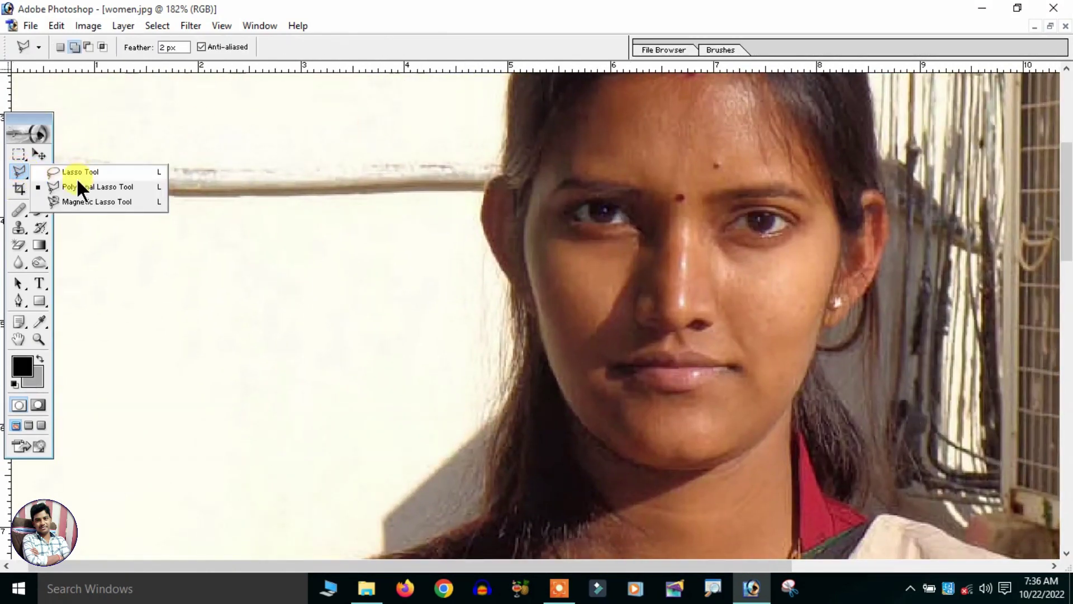
{"action": "left_click", "coordinate": [78, 186]}
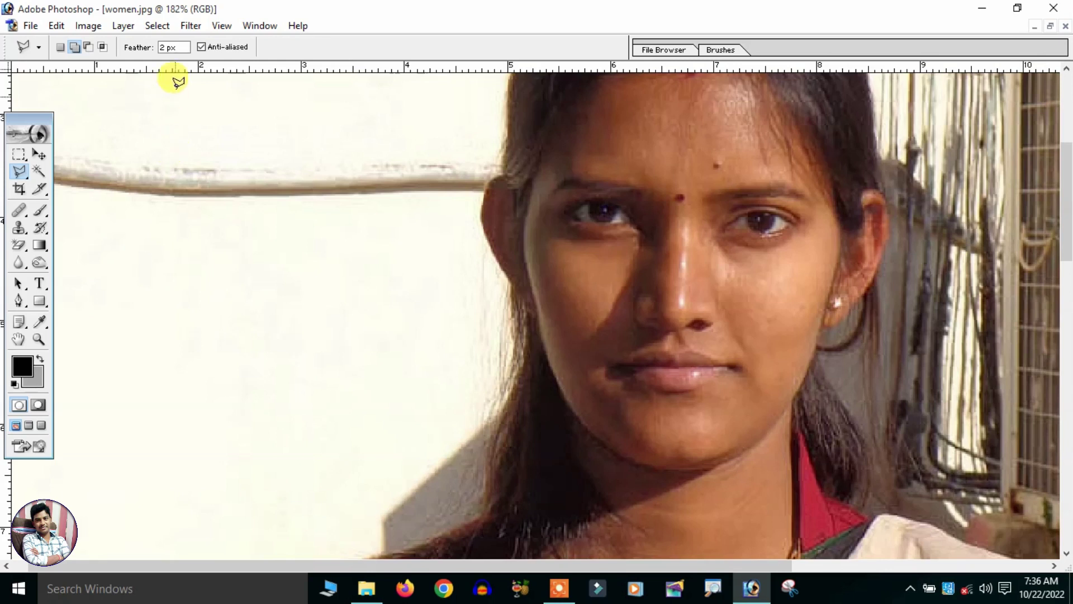
Step: Show the Layers panel and set the selection feather to 1 px
{"action": "left_click", "coordinate": [266, 28]}
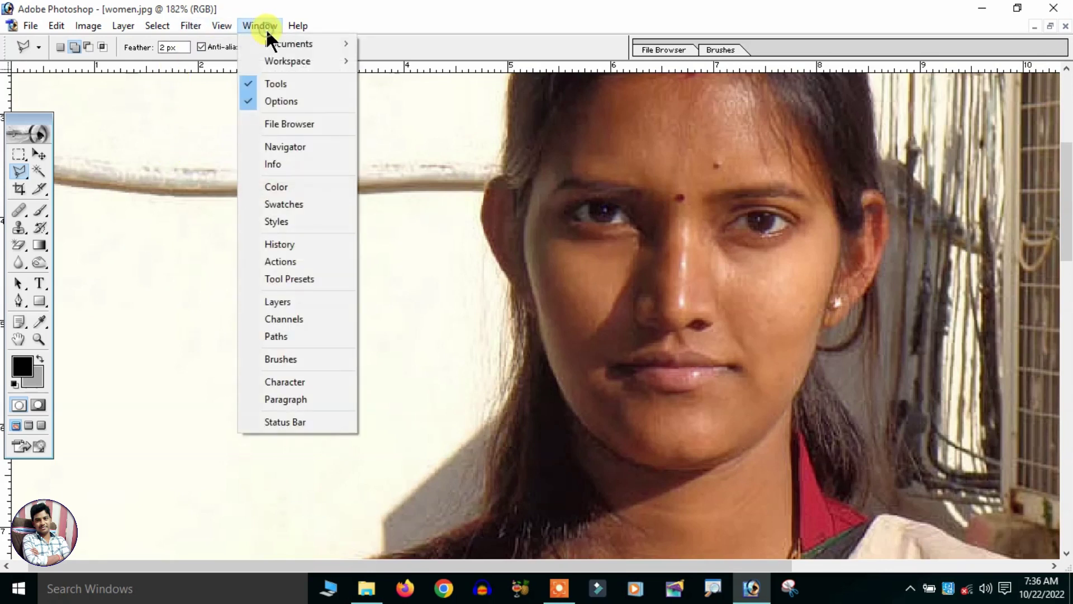
{"action": "left_click", "coordinate": [285, 305]}
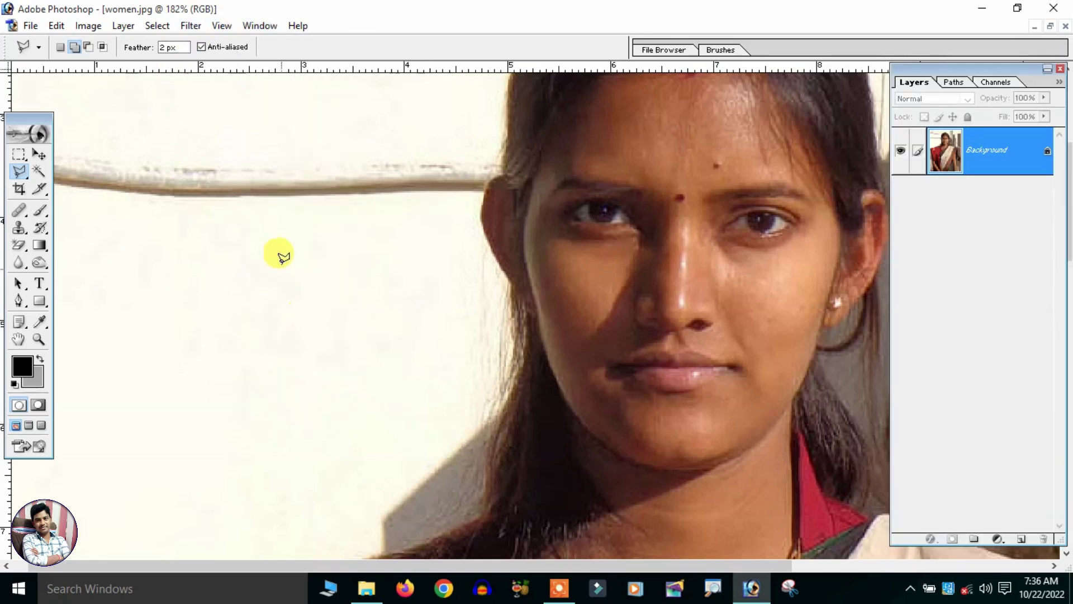
{"action": "left_click", "coordinate": [134, 50]}
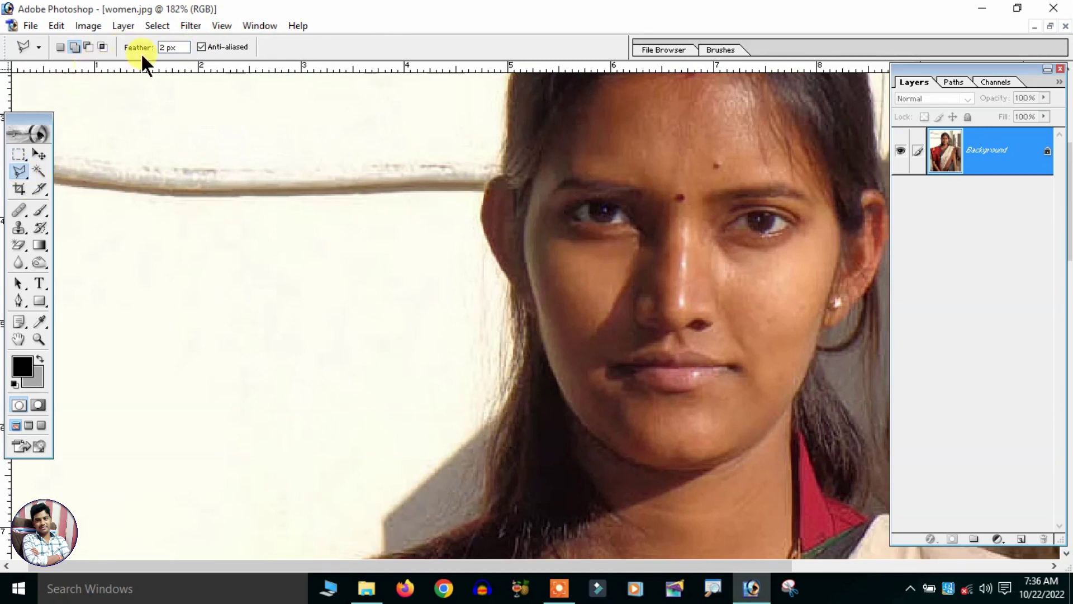
{"action": "left_click", "coordinate": [176, 48]}
{"action": "type", "text": "1"}
{"action": "key", "text": "Return"}
{"action": "scroll", "coordinate": [383, 239], "scroll_direction": "down", "scroll_amount": 3}
{"action": "scroll", "coordinate": [695, 227], "scroll_direction": "up", "scroll_amount": 2}
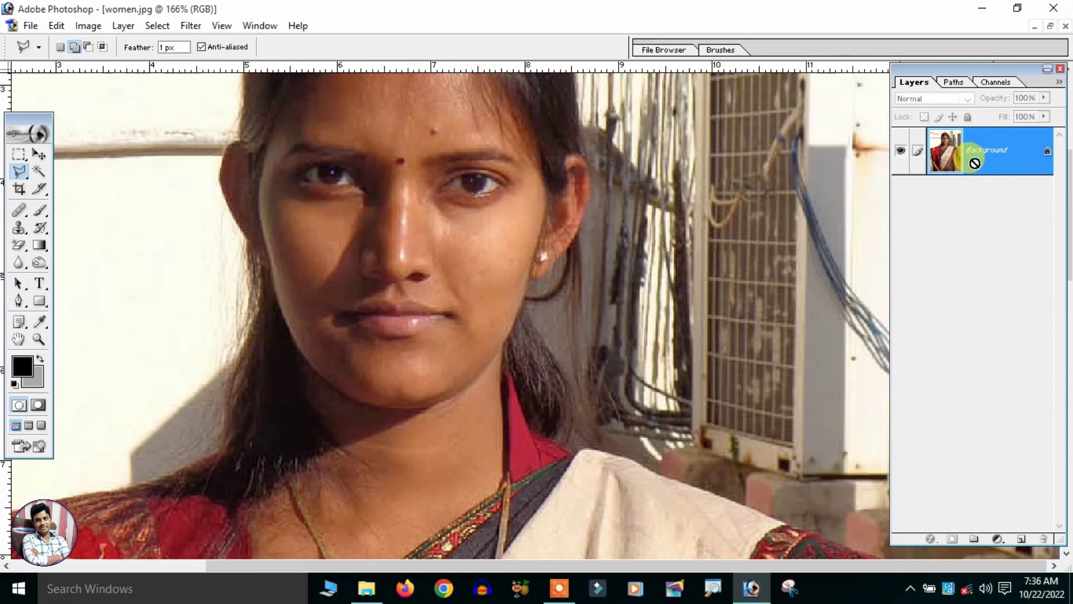
Step: Duplicate the photo to Layer 1 and hide the Background layer
{"action": "key", "text": "ctrl+j"}
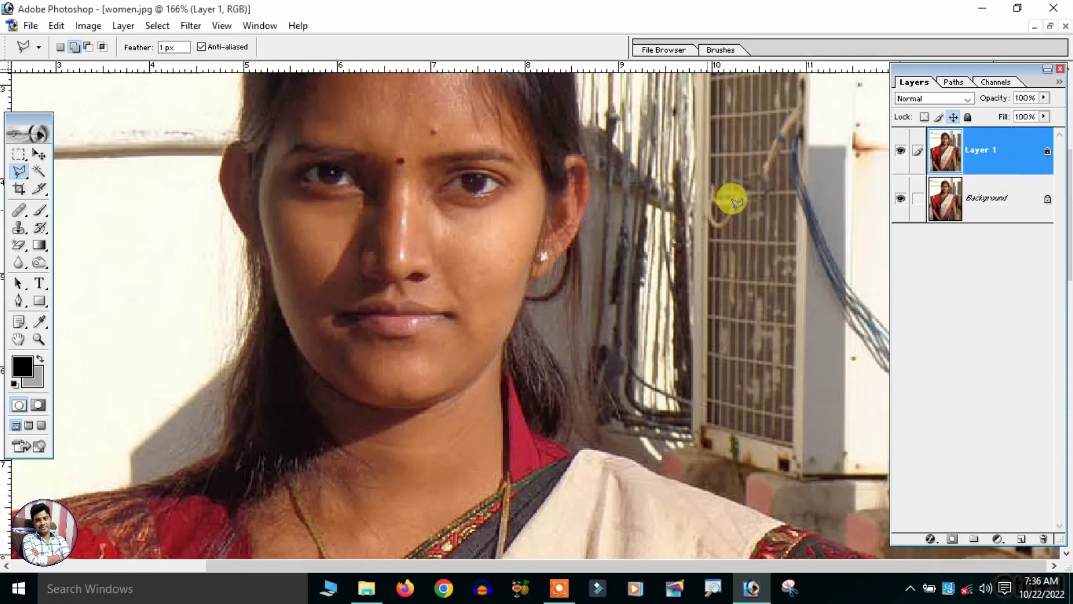
{"action": "left_click", "coordinate": [901, 200]}
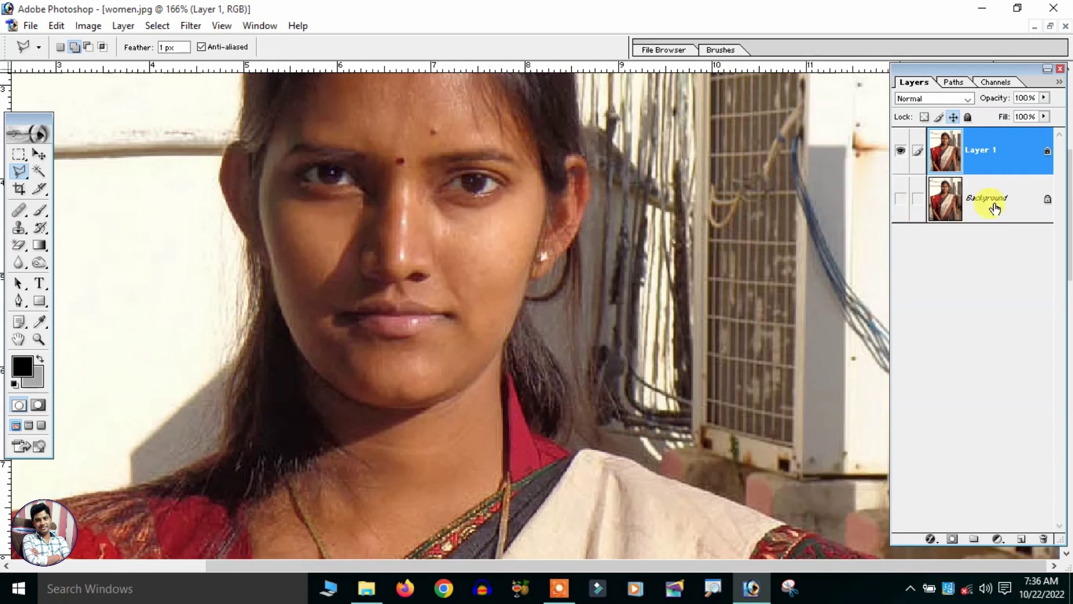
{"action": "key", "text": "ctrl+plus"}
Step: Start a polygonal selection in the background above the hair and along its edge
{"action": "scroll", "coordinate": [511, 227], "scroll_direction": "up", "scroll_amount": 5}
{"action": "left_click_drag", "start_coordinate": [510, 227], "coordinate": [327, 193]}
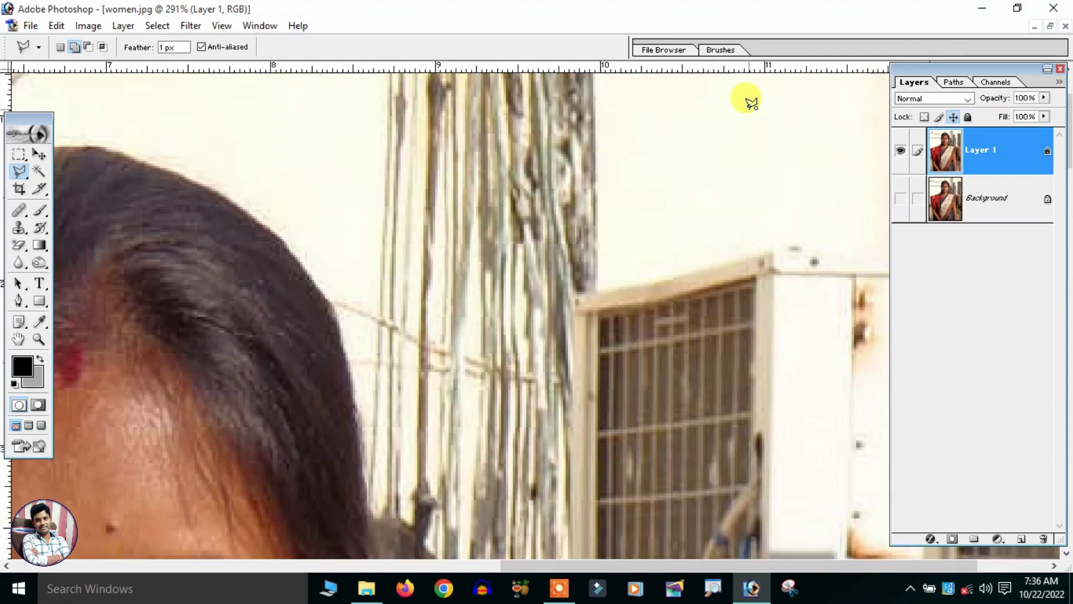
{"action": "left_click", "coordinate": [749, 109]}
{"action": "left_click", "coordinate": [273, 227]}
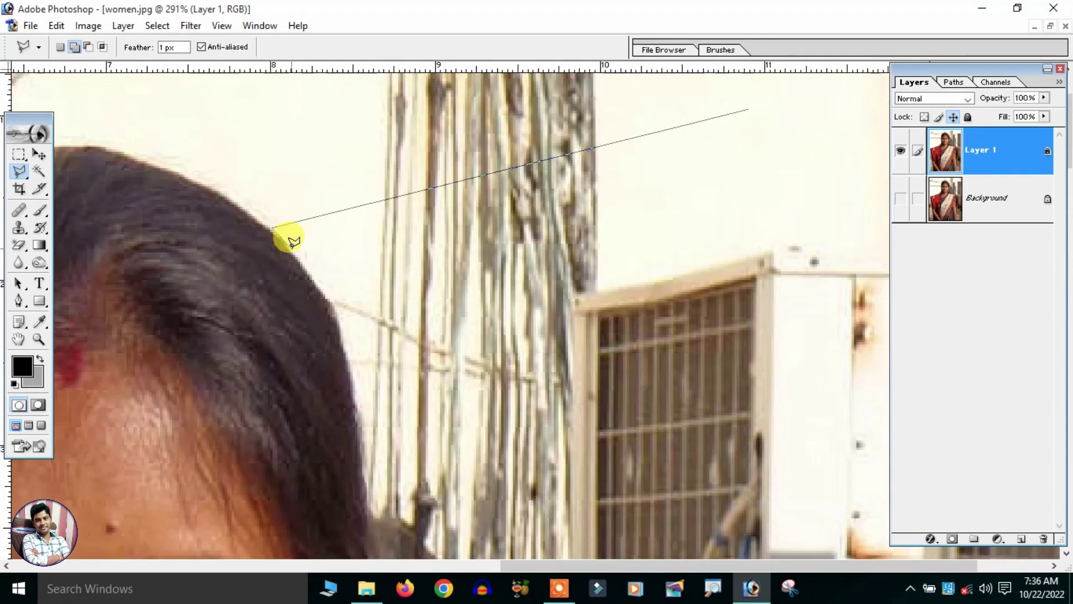
{"action": "left_click", "coordinate": [324, 300]}
{"action": "left_click", "coordinate": [344, 334]}
{"action": "left_click", "coordinate": [358, 425]}
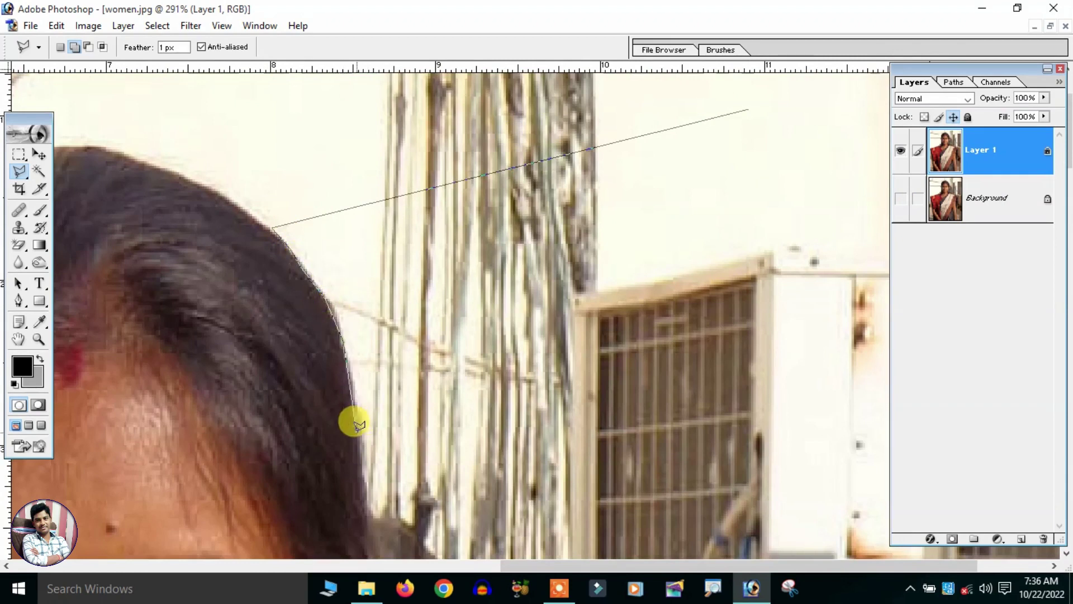
{"action": "left_click", "coordinate": [369, 513]}
Step: Close the outline around the right background, delete it to transparency, and deselect
{"action": "left_click_drag", "start_coordinate": [564, 519], "coordinate": [559, 168]}
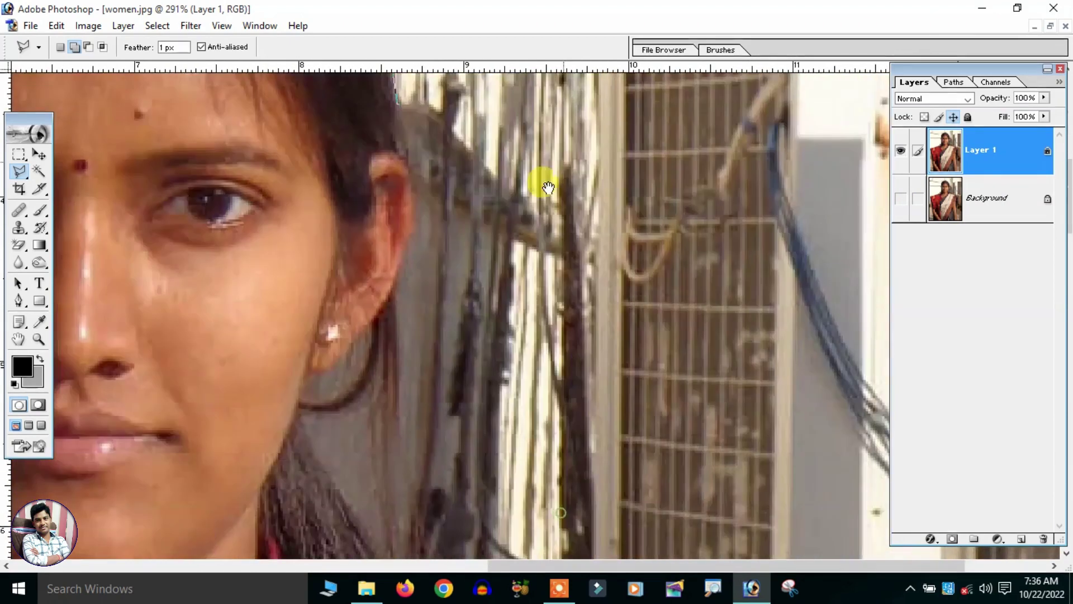
{"action": "left_click", "coordinate": [396, 144]}
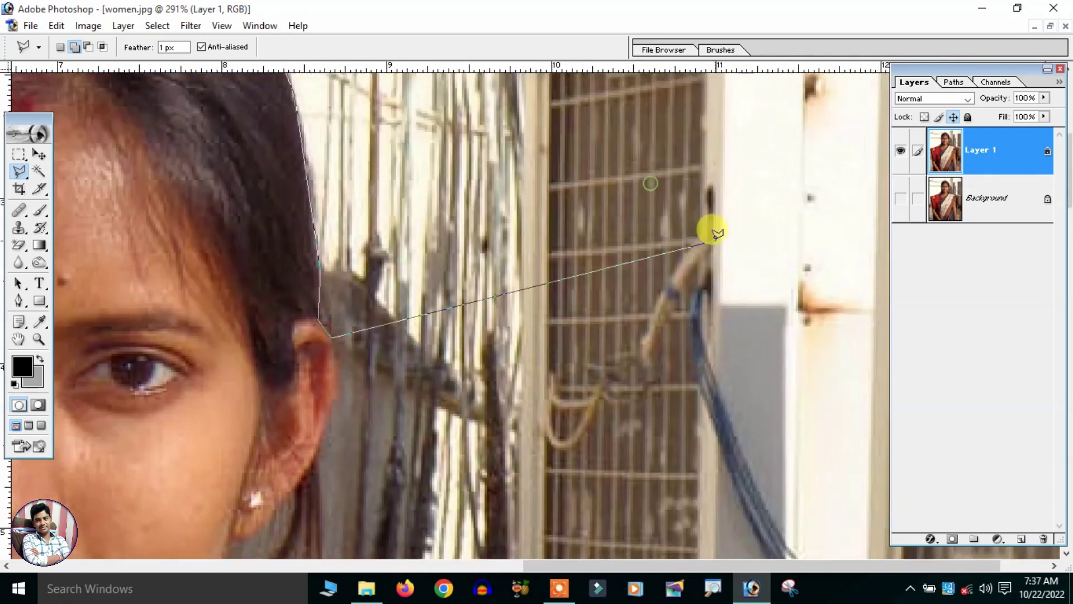
{"action": "left_click", "coordinate": [779, 199]}
{"action": "left_click", "coordinate": [728, 463]}
{"action": "left_click", "coordinate": [770, 250]}
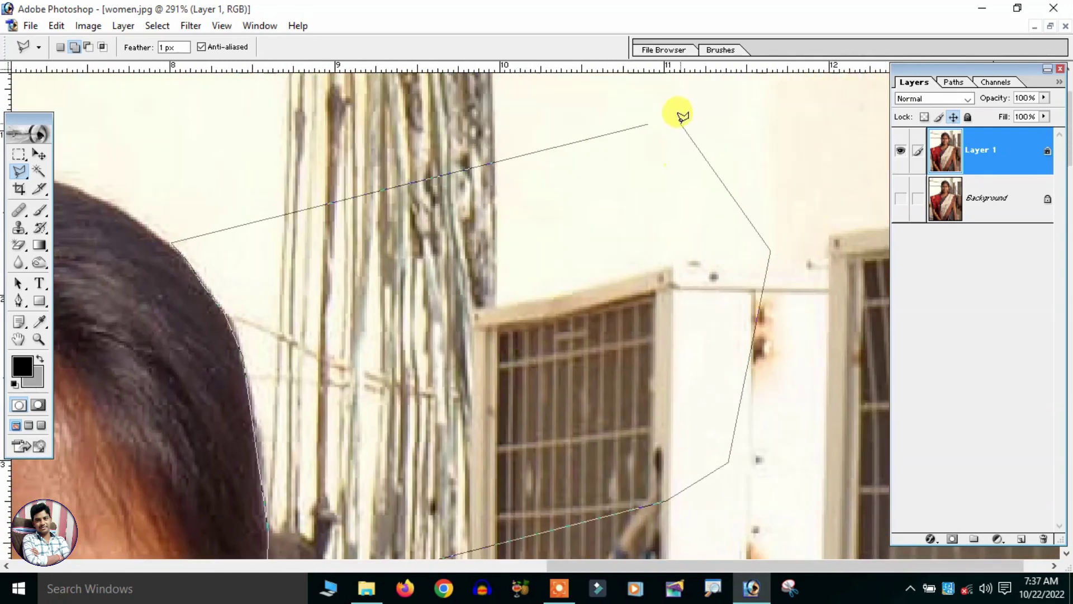
{"action": "left_click", "coordinate": [653, 117]}
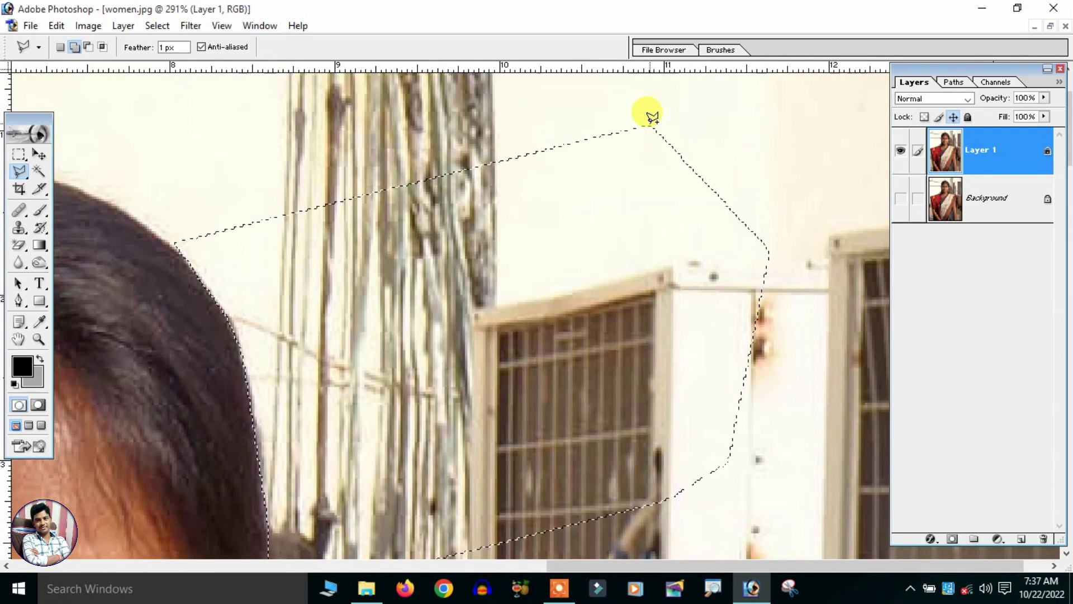
{"action": "key", "text": "Delete"}
{"action": "right_click", "coordinate": [439, 182]}
{"action": "left_click", "coordinate": [464, 183]}
Step: Select and clear the background beside the ear and face, then deselect
{"action": "scroll", "coordinate": [562, 393], "scroll_direction": "down", "scroll_amount": 3}
{"action": "mouse_move", "coordinate": [562, 393]}
{"action": "left_mouse_down"}
{"action": "mouse_move", "coordinate": [546, 251]}
{"action": "mouse_move", "coordinate": [524, 351]}
{"action": "mouse_move", "coordinate": [556, 477]}
{"action": "left_mouse_up"}
{"action": "scroll", "coordinate": [312, 287], "scroll_direction": "down", "scroll_amount": 3}
{"action": "scroll", "coordinate": [556, 307], "scroll_direction": "up", "scroll_amount": 2}
{"action": "left_click", "coordinate": [653, 182]}
{"action": "left_click", "coordinate": [579, 232]}
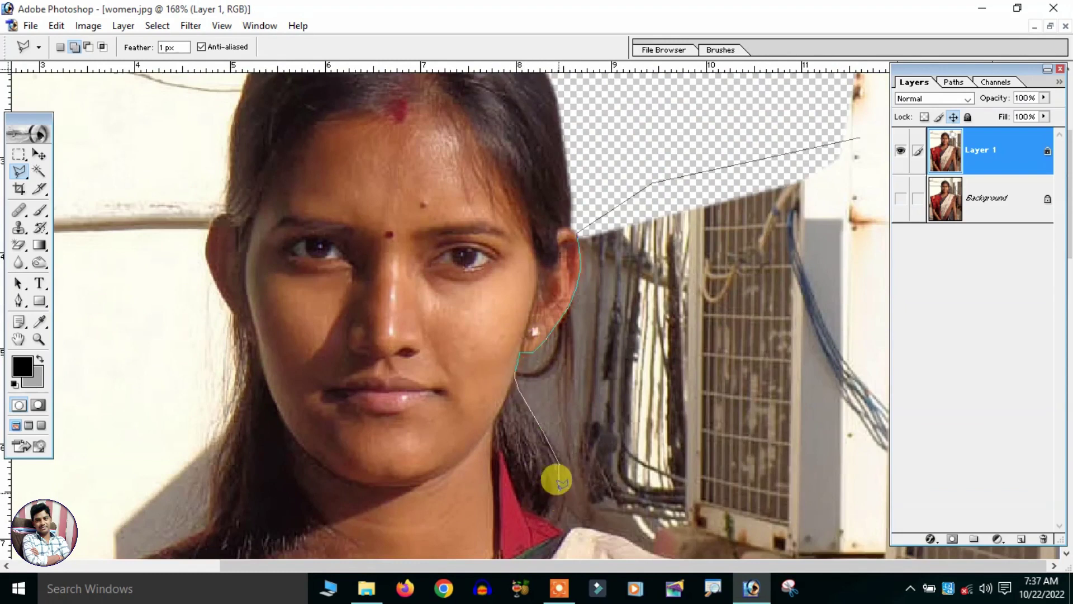
{"action": "key", "text": "Delete"}
{"action": "right_click", "coordinate": [637, 232]}
{"action": "left_click", "coordinate": [665, 250]}
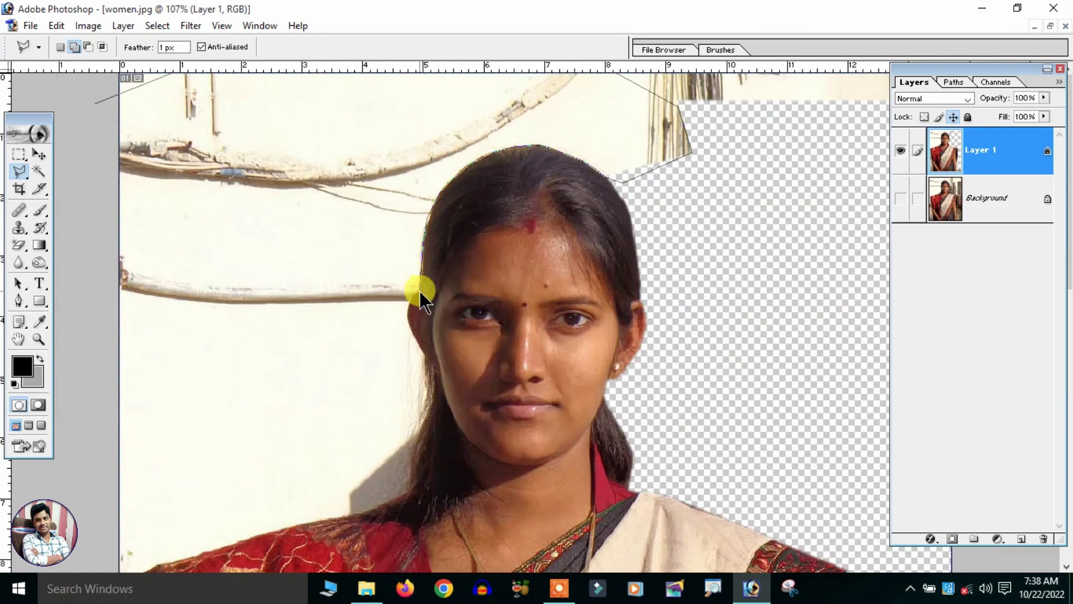
{"action": "scroll", "coordinate": [419, 291], "scroll_direction": "down", "scroll_amount": 2}
{"action": "scroll", "coordinate": [412, 311], "scroll_direction": "down", "scroll_amount": 2}
{"action": "scroll", "coordinate": [324, 330], "scroll_direction": "down", "scroll_amount": 3}
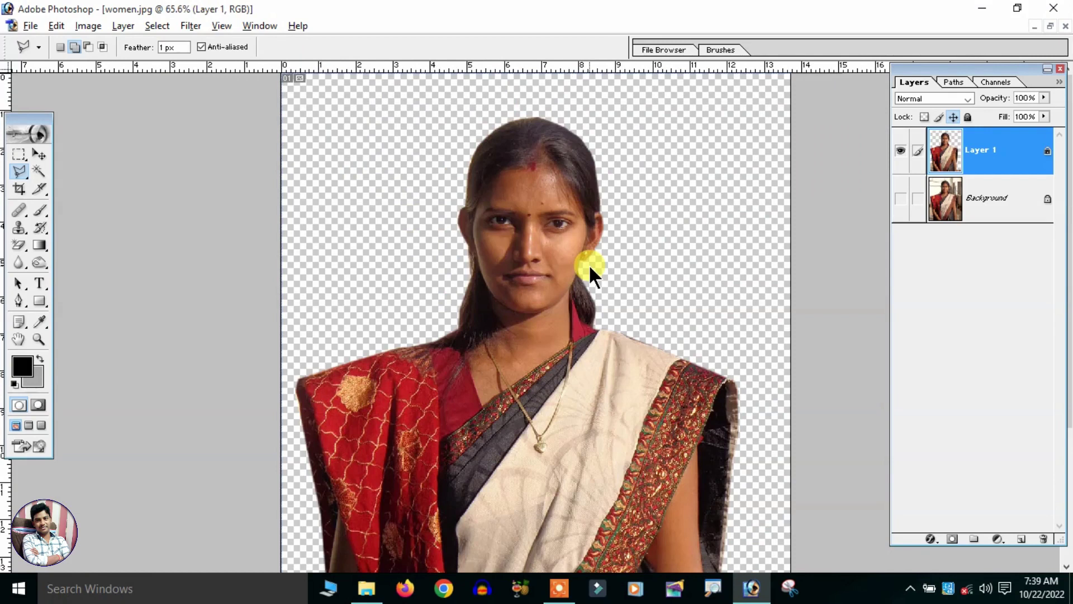
Step: Set the Crop tool to 1.2 × 1.45 in at 300 ppi
{"action": "left_click", "coordinate": [19, 189]}
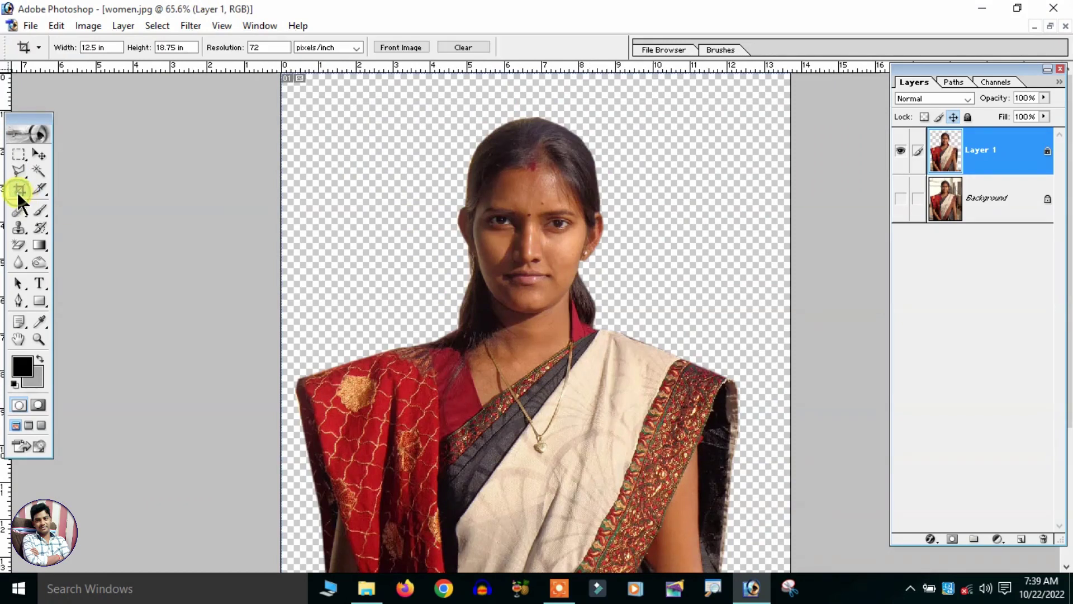
{"action": "left_click", "coordinate": [462, 49]}
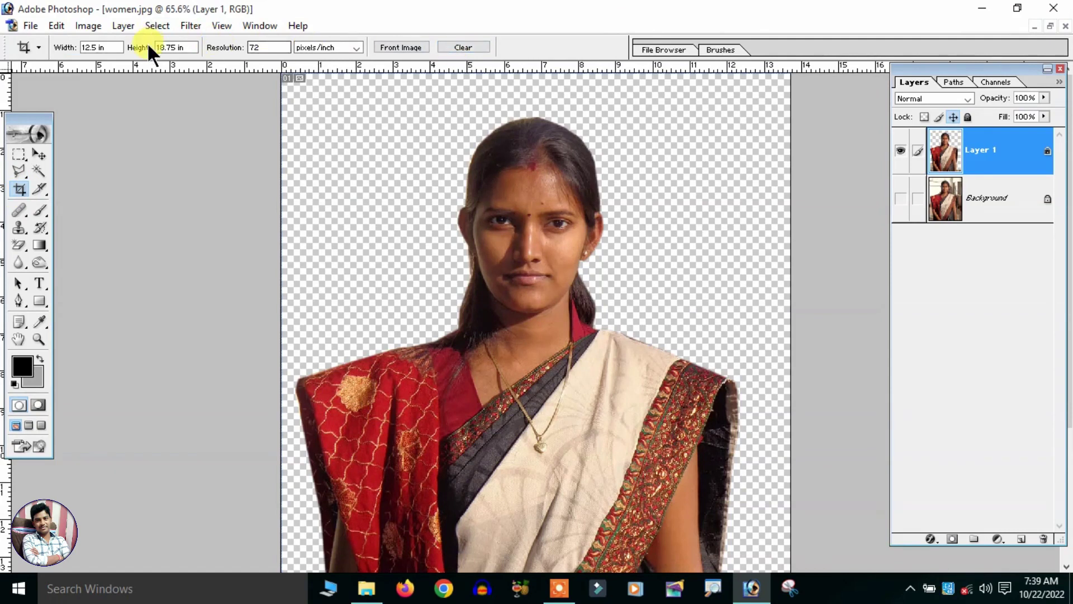
{"action": "double_click", "coordinate": [121, 47]}
{"action": "type", "text": "1.45"}
{"action": "double_click", "coordinate": [265, 47]}
{"action": "type", "text": "300"}
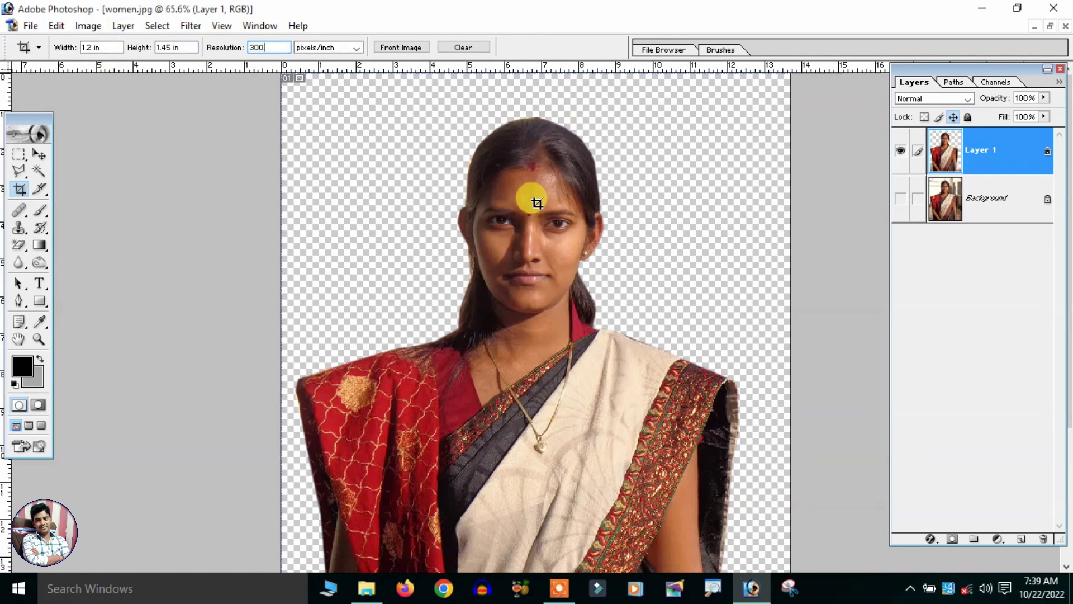
Step: Frame her head and shoulders, nudge the crop box into place, and commit the crop
{"action": "mouse_move", "coordinate": [307, 108]}
{"action": "left_mouse_down"}
{"action": "mouse_move", "coordinate": [623, 369]}
{"action": "mouse_move", "coordinate": [614, 390]}
{"action": "left_mouse_up"}
{"action": "left_click_drag", "start_coordinate": [569, 317], "coordinate": [596, 310]}
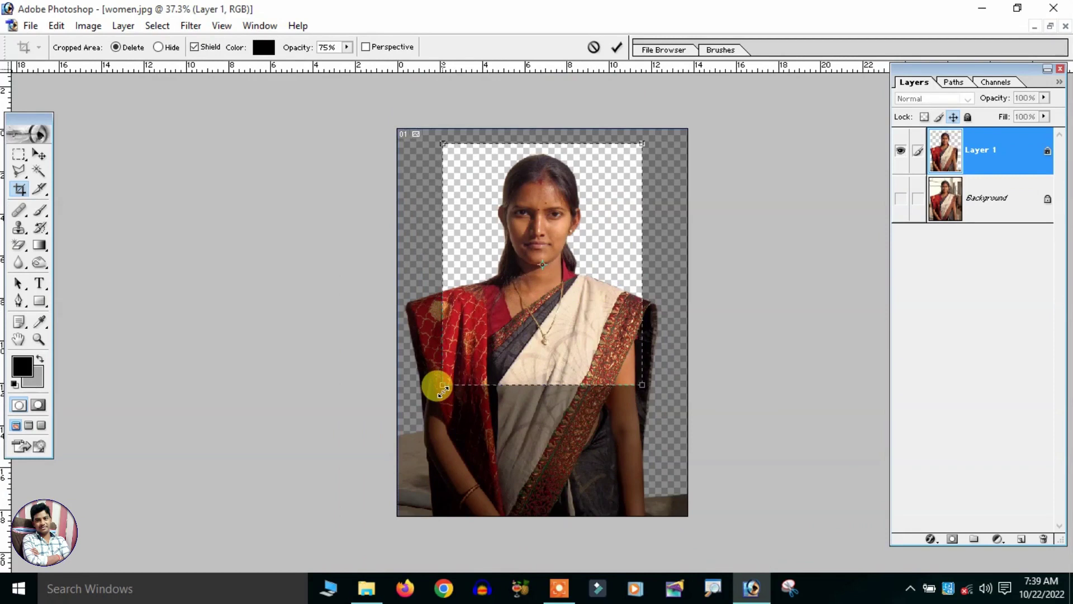
{"action": "left_click_drag", "start_coordinate": [441, 384], "coordinate": [450, 374]}
{"action": "left_click_drag", "start_coordinate": [636, 384], "coordinate": [630, 371]}
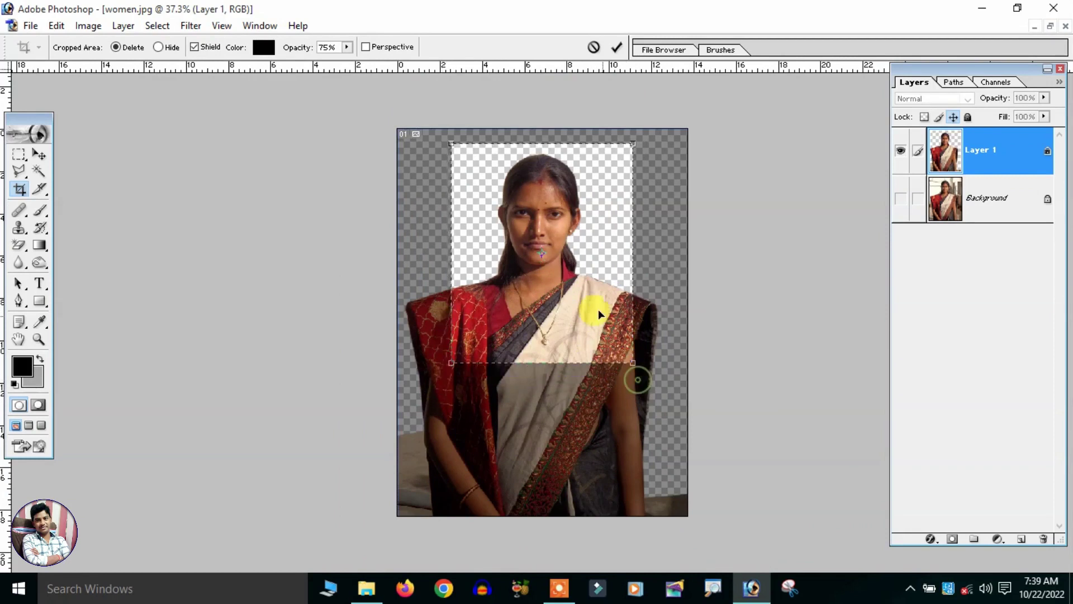
{"action": "left_click_drag", "start_coordinate": [589, 285], "coordinate": [582, 281]}
{"action": "key", "text": "shift+Right"}
{"action": "key", "text": "shift+Up"}
{"action": "key", "text": "Right"}
{"action": "key", "text": "Up"}
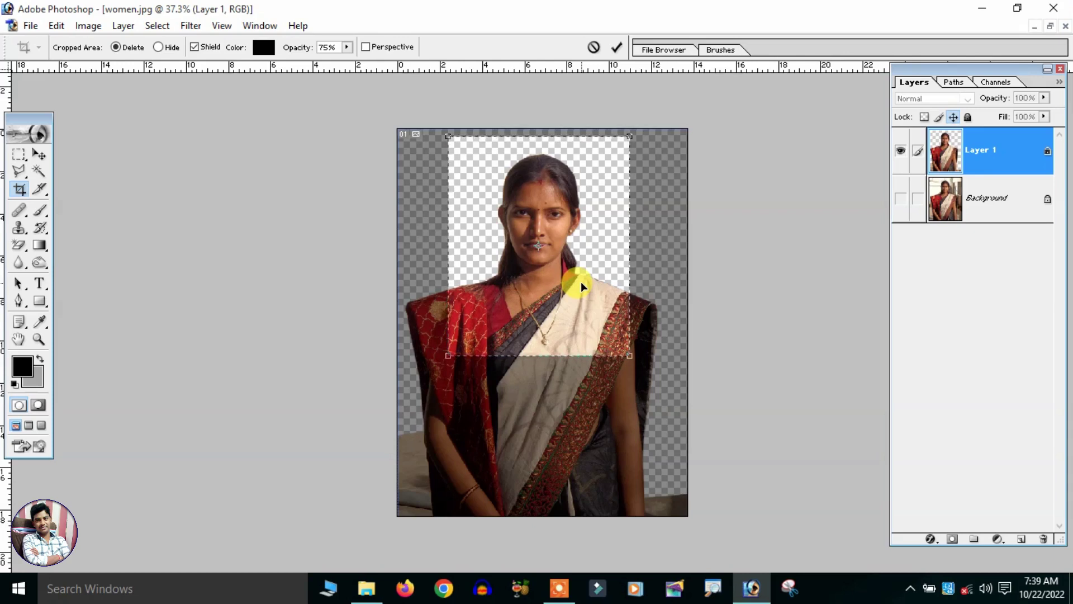
{"action": "key", "text": "Return"}
{"action": "key", "text": "ctrl+0"}
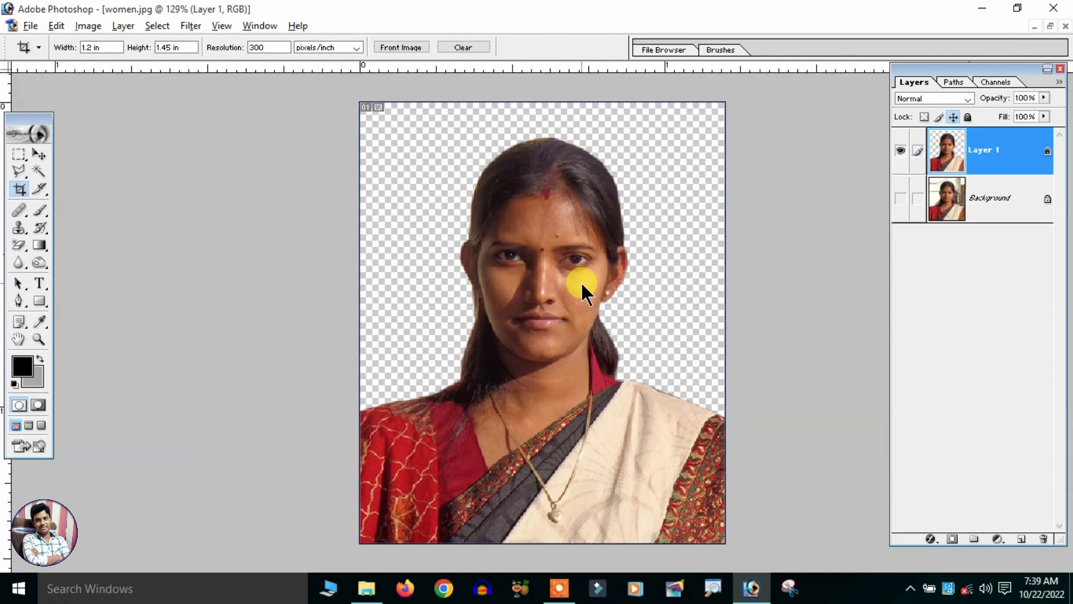
Step: Apply a Curves adjustment lifting midtone input 109 to output 145
{"action": "scroll", "coordinate": [581, 280], "scroll_direction": "up", "scroll_amount": 1}
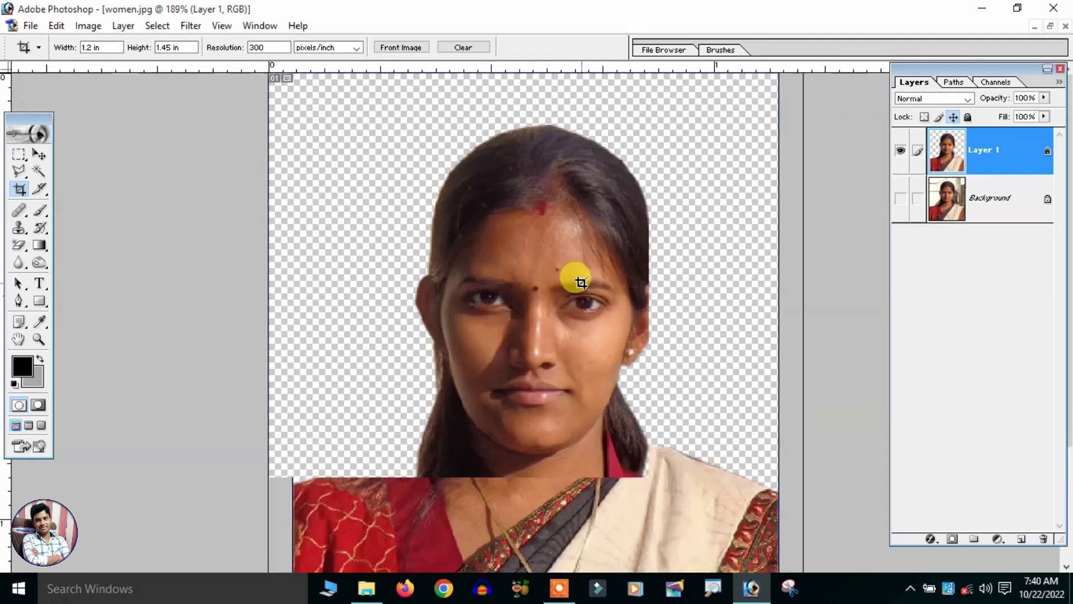
{"action": "scroll", "coordinate": [575, 280], "scroll_direction": "up", "scroll_amount": 1}
{"action": "scroll", "coordinate": [559, 330], "scroll_direction": "up", "scroll_amount": 1}
{"action": "scroll", "coordinate": [587, 280], "scroll_direction": "up", "scroll_amount": 1}
{"action": "scroll", "coordinate": [582, 346], "scroll_direction": "down", "scroll_amount": 2}
{"action": "scroll", "coordinate": [572, 323], "scroll_direction": "down", "scroll_amount": 1}
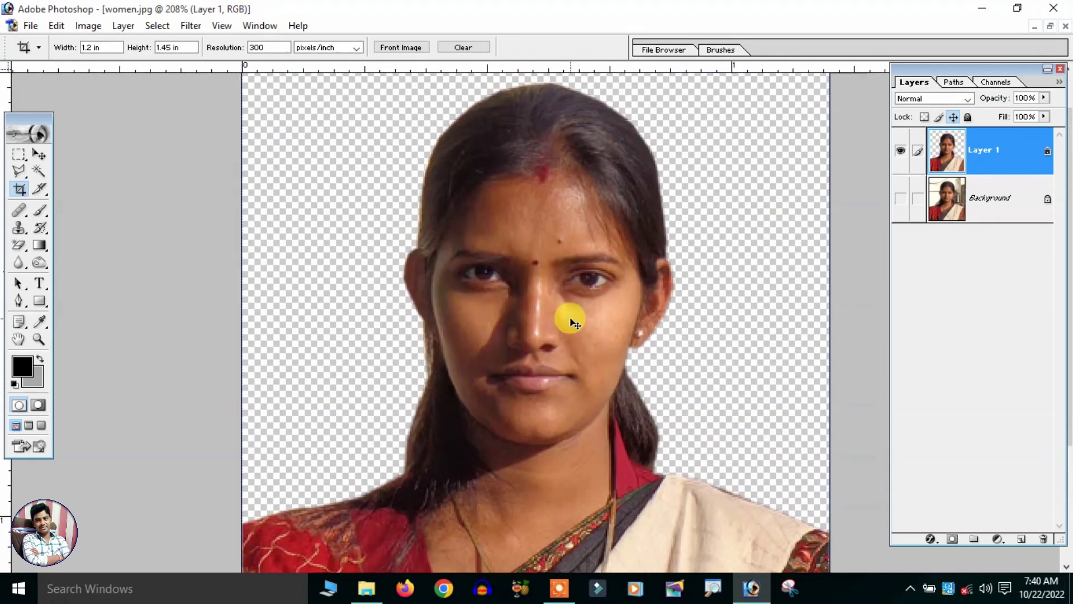
{"action": "key", "text": "ctrl+m"}
{"action": "left_click_drag", "start_coordinate": [215, 227], "coordinate": [208, 222]}
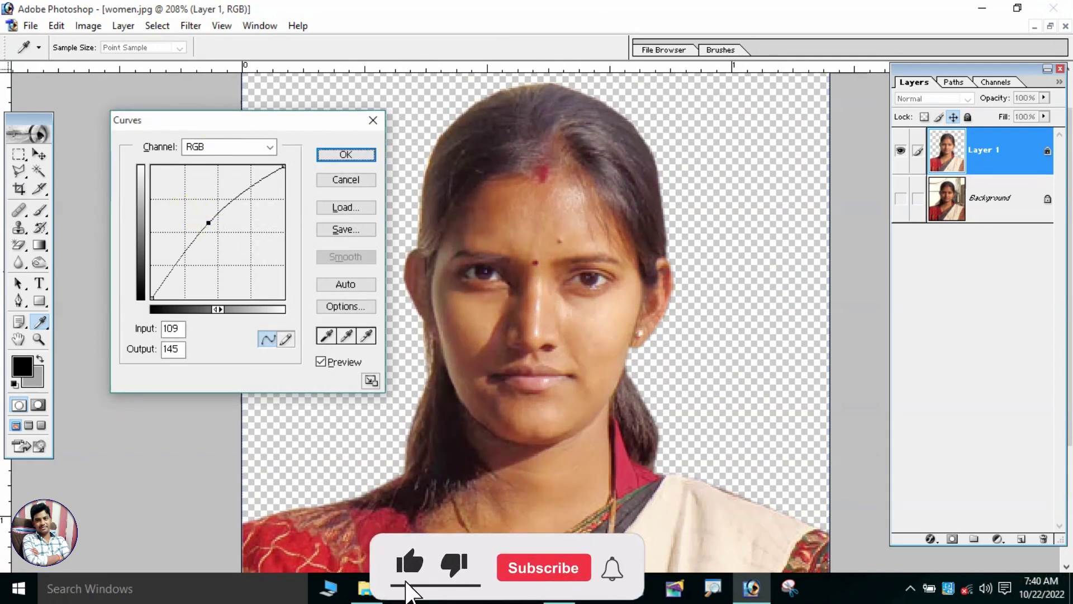
{"action": "left_click", "coordinate": [331, 155]}
{"action": "key", "text": "ctrl+0"}
{"action": "key", "text": "alt+minus"}
{"action": "key", "text": "Escape"}
{"action": "left_click", "coordinate": [84, 25]}
{"action": "mouse_move", "coordinate": [123, 66]}
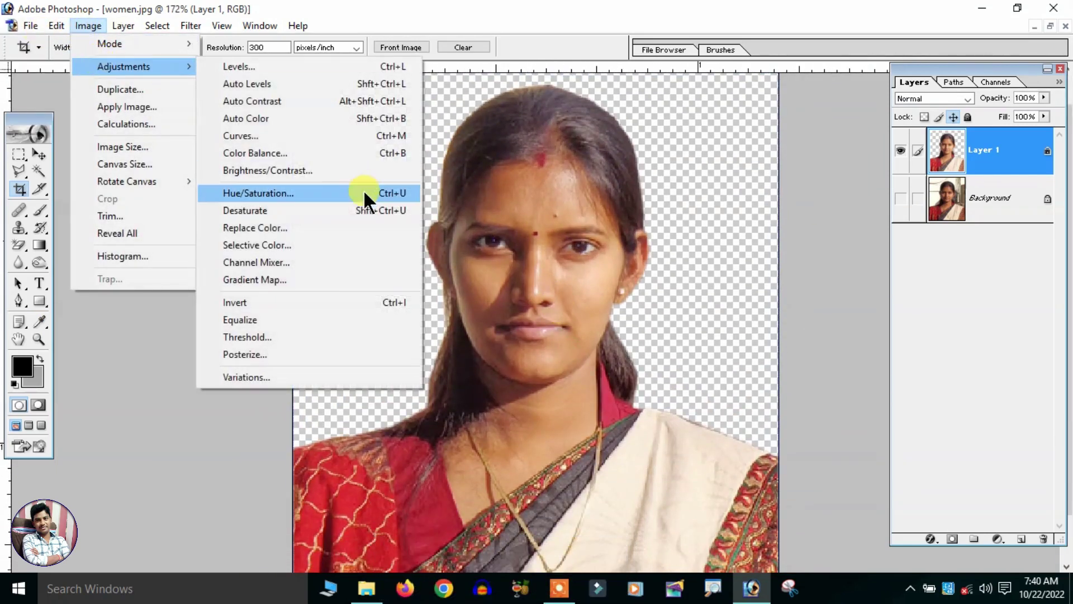
Step: In Selective Color, lower the Black amount for the Yellows and Neutrals ranges
{"action": "left_click", "coordinate": [338, 245]}
{"action": "left_click", "coordinate": [892, 133]}
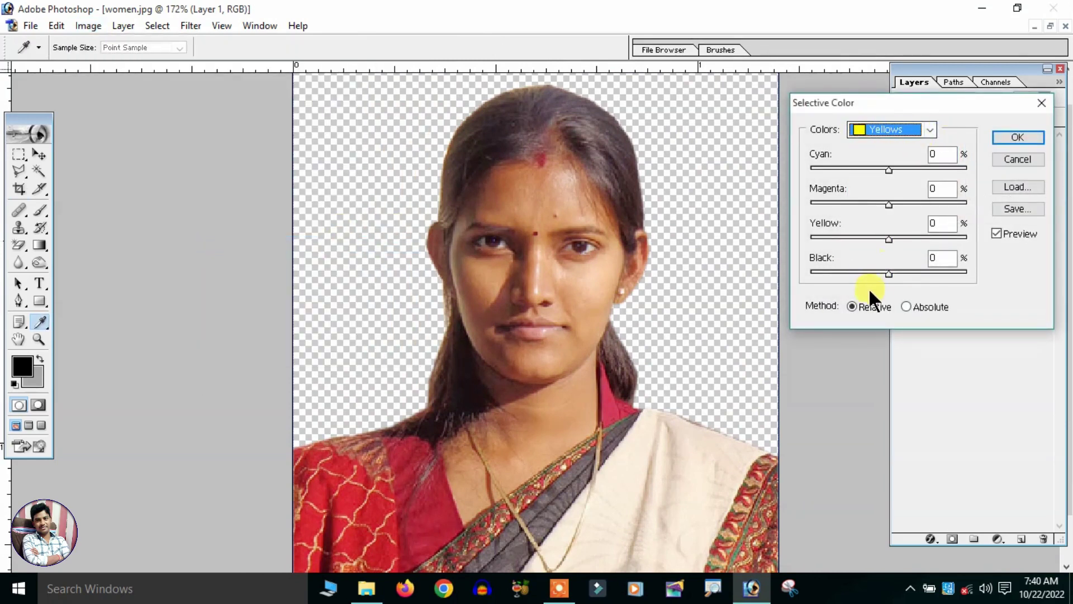
{"action": "left_click_drag", "start_coordinate": [889, 274], "coordinate": [860, 273]}
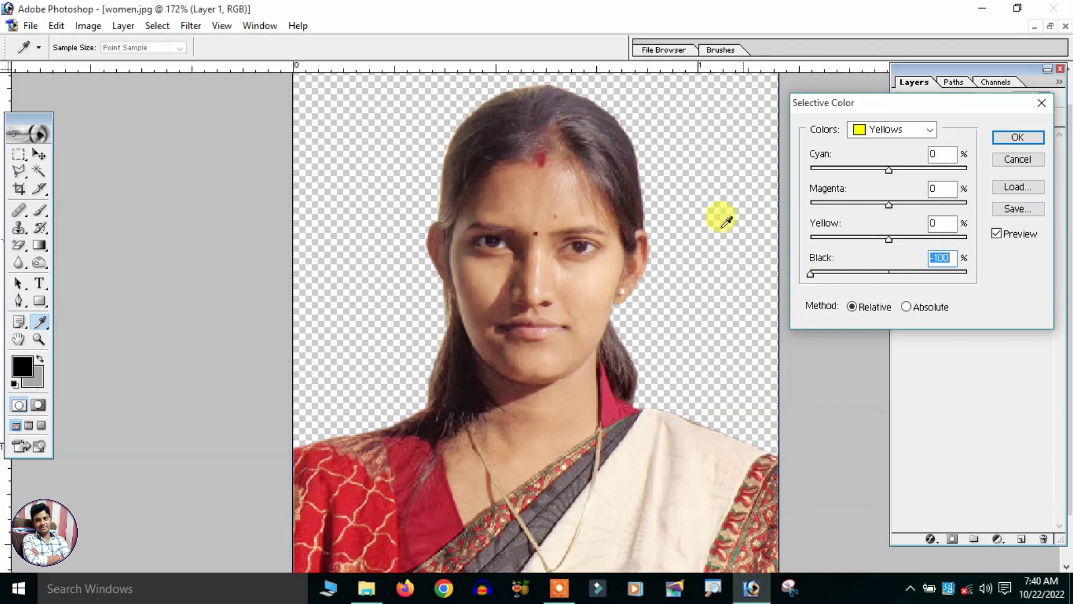
{"action": "left_click", "coordinate": [873, 130]}
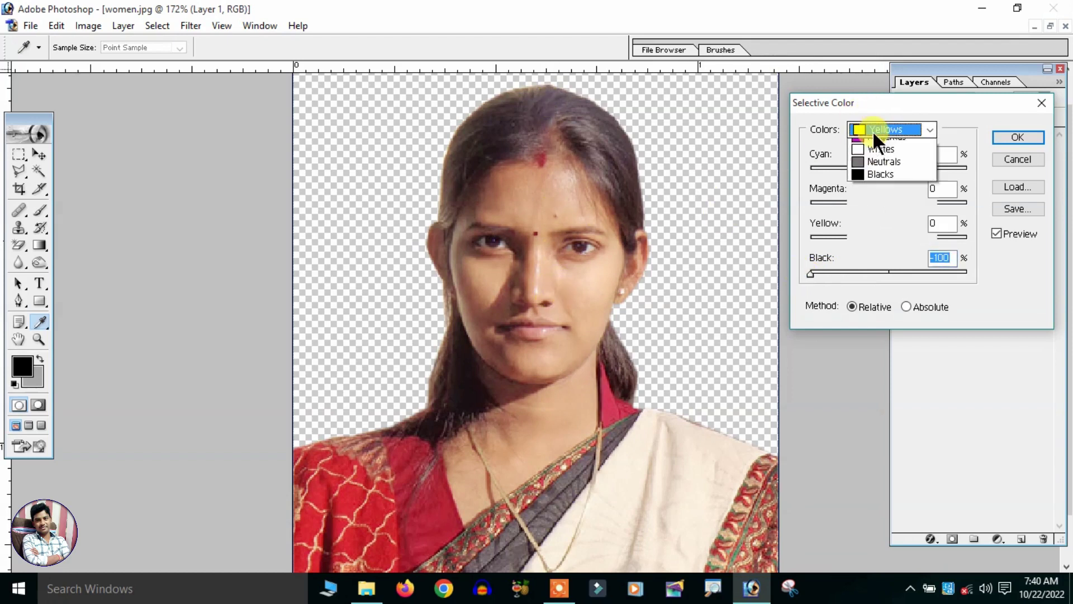
{"action": "left_click", "coordinate": [875, 239]}
{"action": "left_click", "coordinate": [895, 270]}
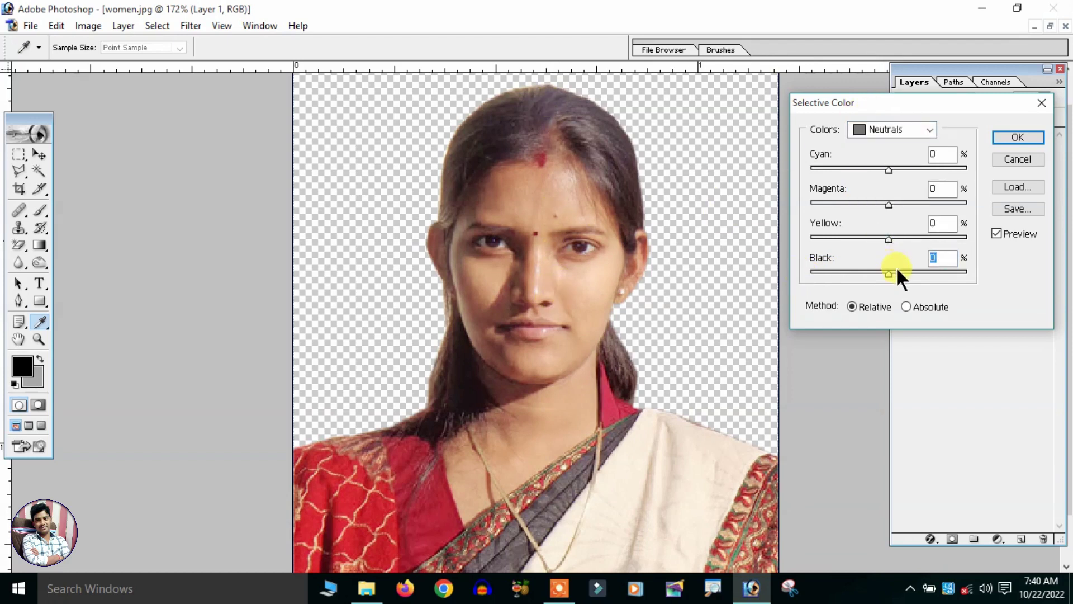
{"action": "left_click_drag", "start_coordinate": [889, 272], "coordinate": [894, 274]}
Step: Set Blacks black to +17% and apply the Selective Color adjustment
{"action": "left_click", "coordinate": [911, 130]}
{"action": "left_click", "coordinate": [881, 250]}
{"action": "left_click", "coordinate": [1017, 137]}
{"action": "key", "text": "c"}
{"action": "key", "text": "ctrl+0"}
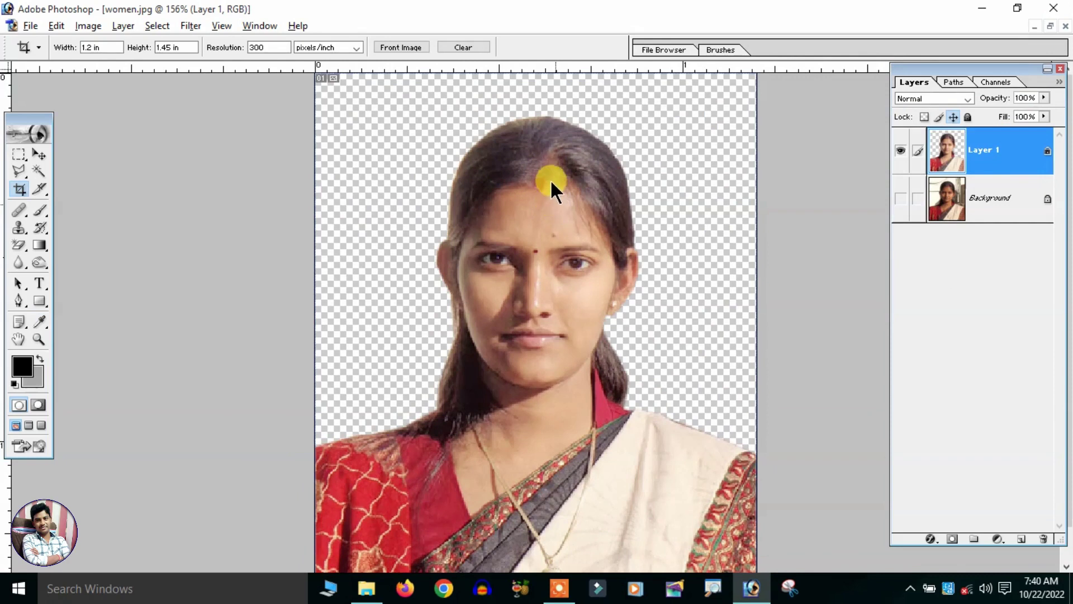
Step: Set the Levels input values to 8, 0.91 and 241
{"action": "key", "text": "ctrl+l"}
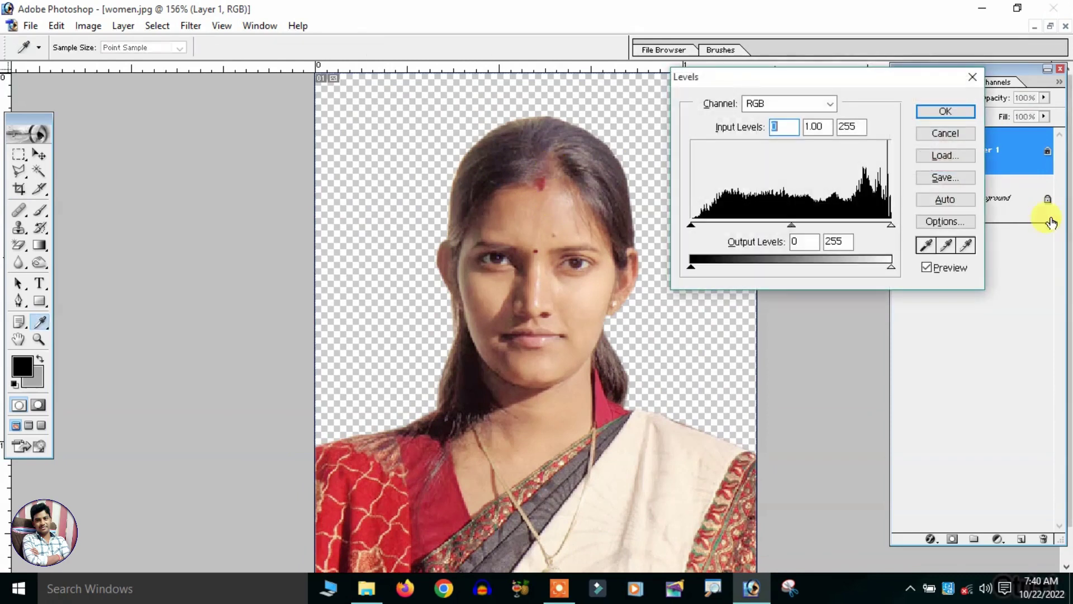
{"action": "left_click_drag", "start_coordinate": [890, 224], "coordinate": [880, 225]}
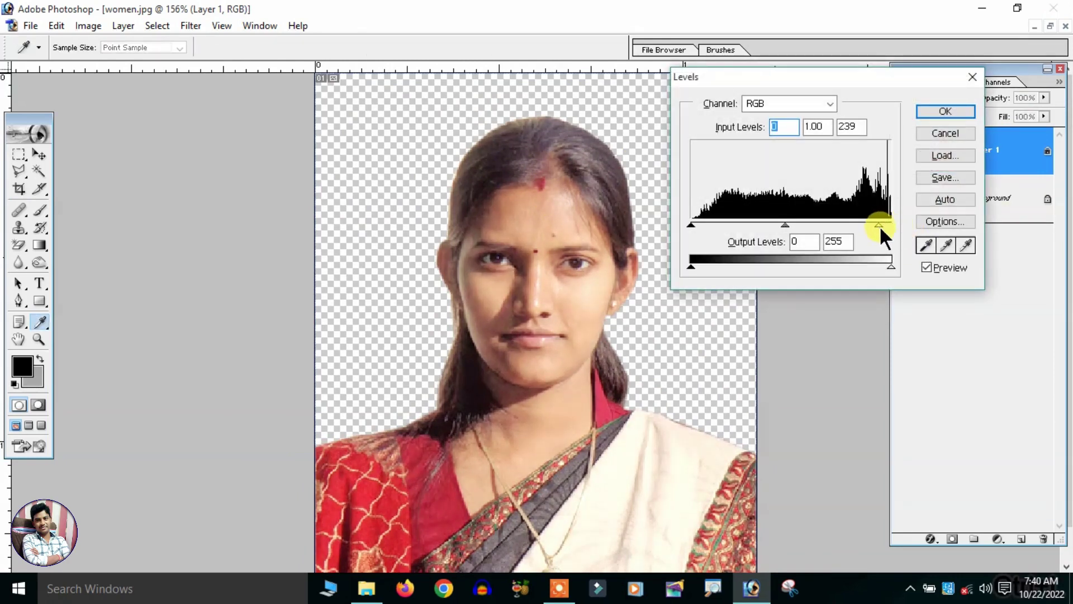
{"action": "left_click_drag", "start_coordinate": [786, 225], "coordinate": [792, 224]}
{"action": "left_click_drag", "start_coordinate": [700, 223], "coordinate": [696, 226]}
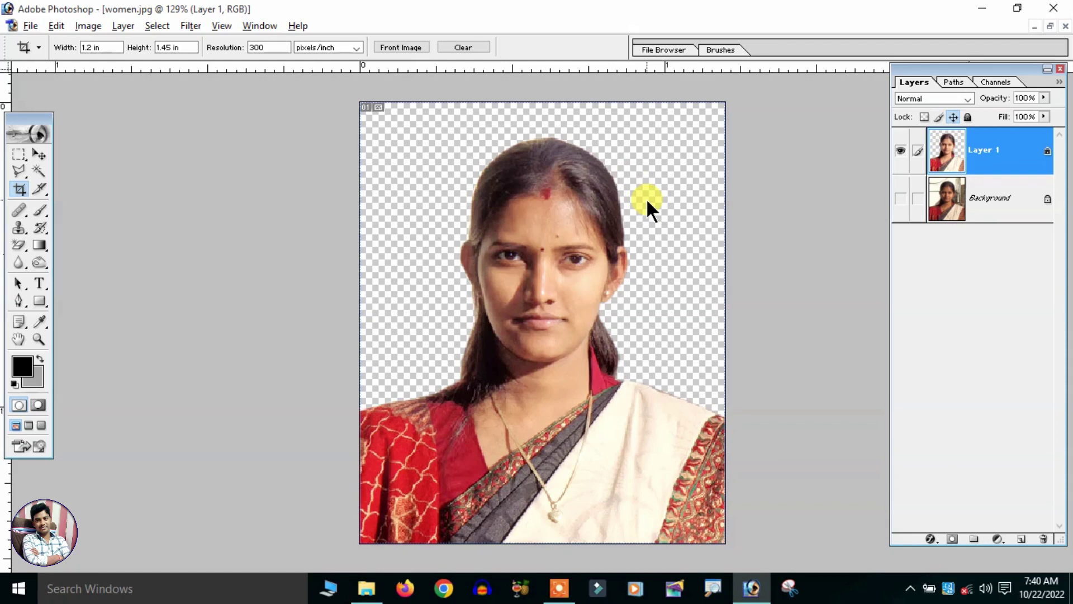
Step: Add a Solid Color fill layer above the Background, initially in green
{"action": "left_click", "coordinate": [987, 196]}
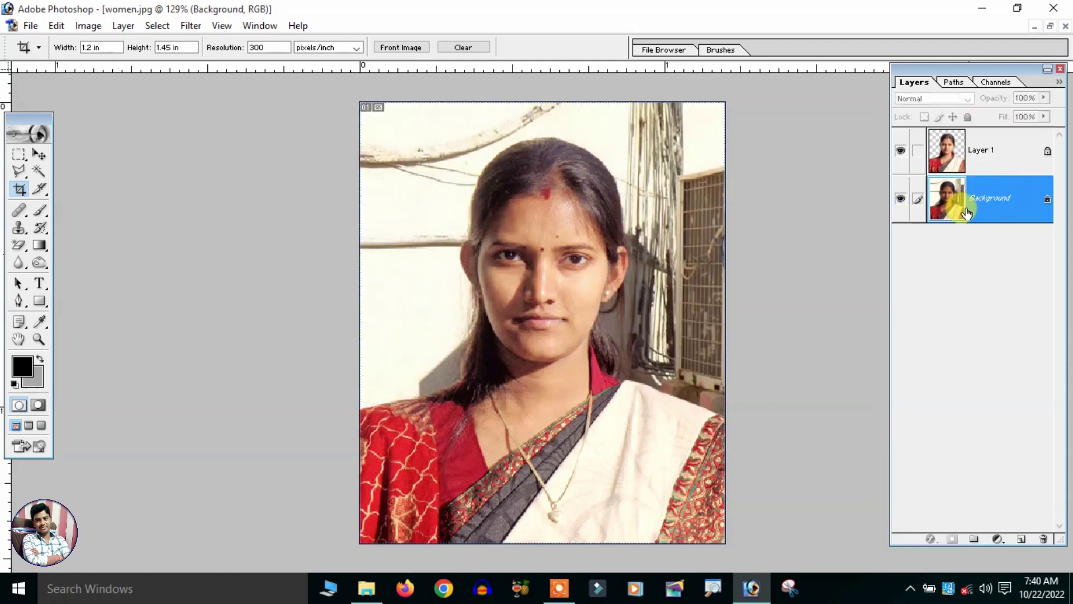
{"action": "left_click", "coordinate": [1003, 543]}
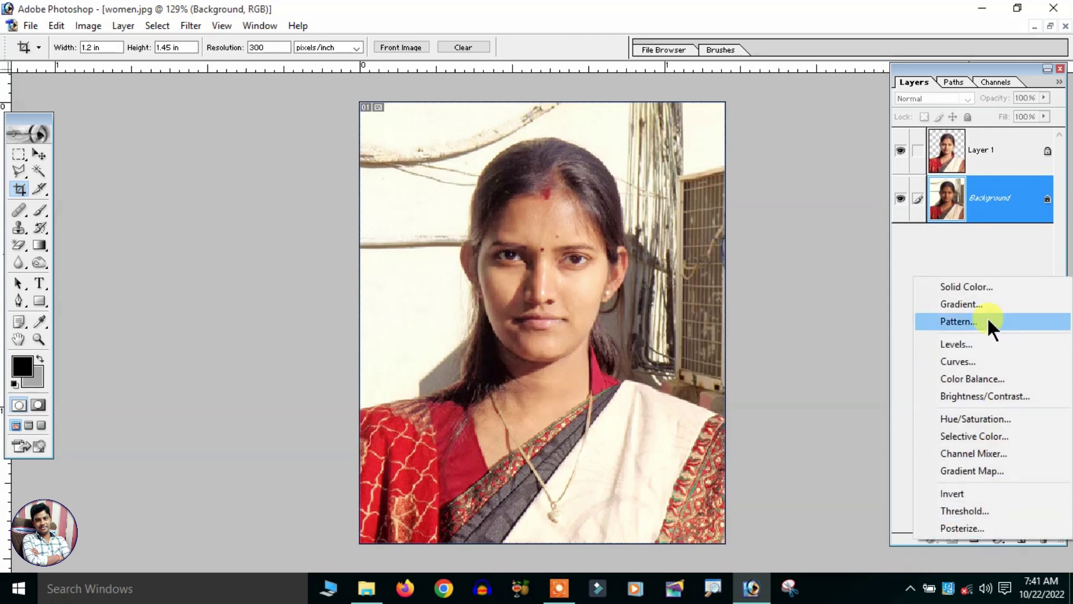
{"action": "left_click", "coordinate": [975, 289]}
{"action": "mouse_move", "coordinate": [906, 152]}
{"action": "left_mouse_down"}
{"action": "mouse_move", "coordinate": [906, 196]}
{"action": "mouse_move", "coordinate": [894, 93]}
{"action": "left_mouse_up"}
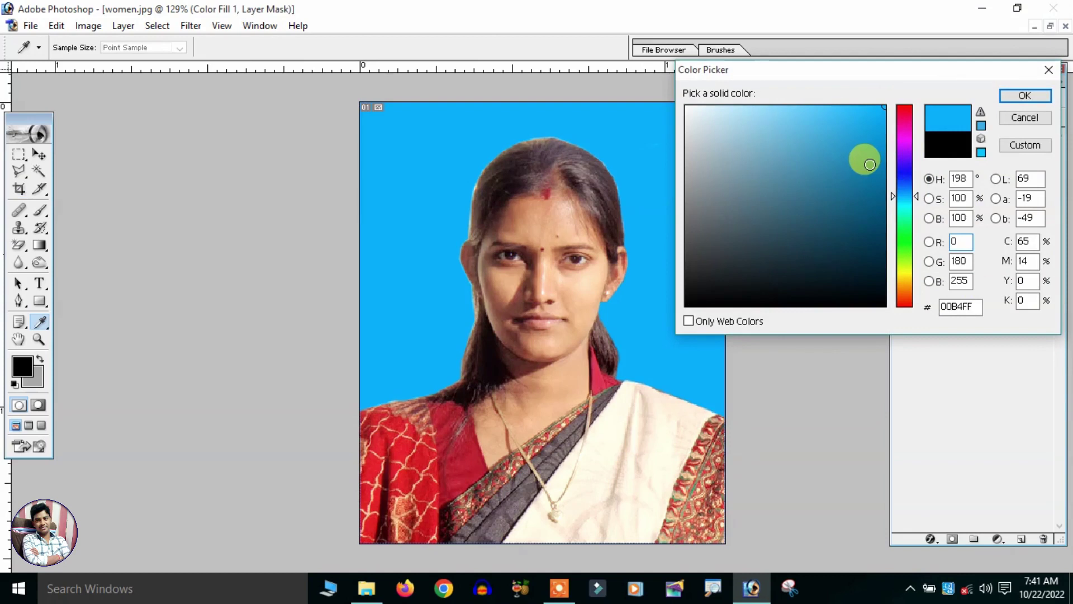
{"action": "left_click", "coordinate": [907, 147]}
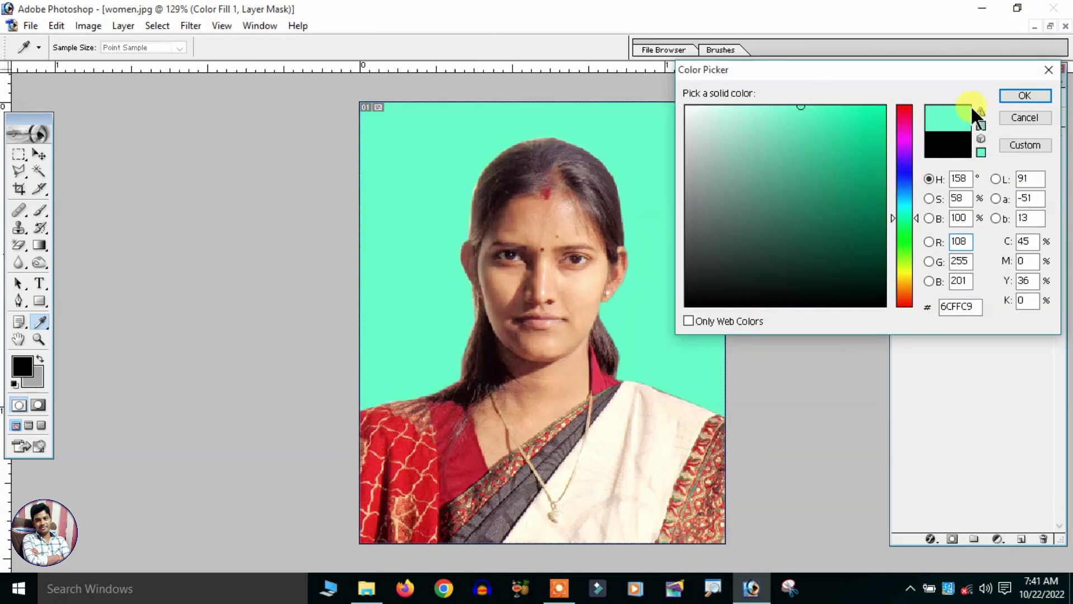
{"action": "left_click", "coordinate": [1023, 95]}
{"action": "key", "text": "c"}
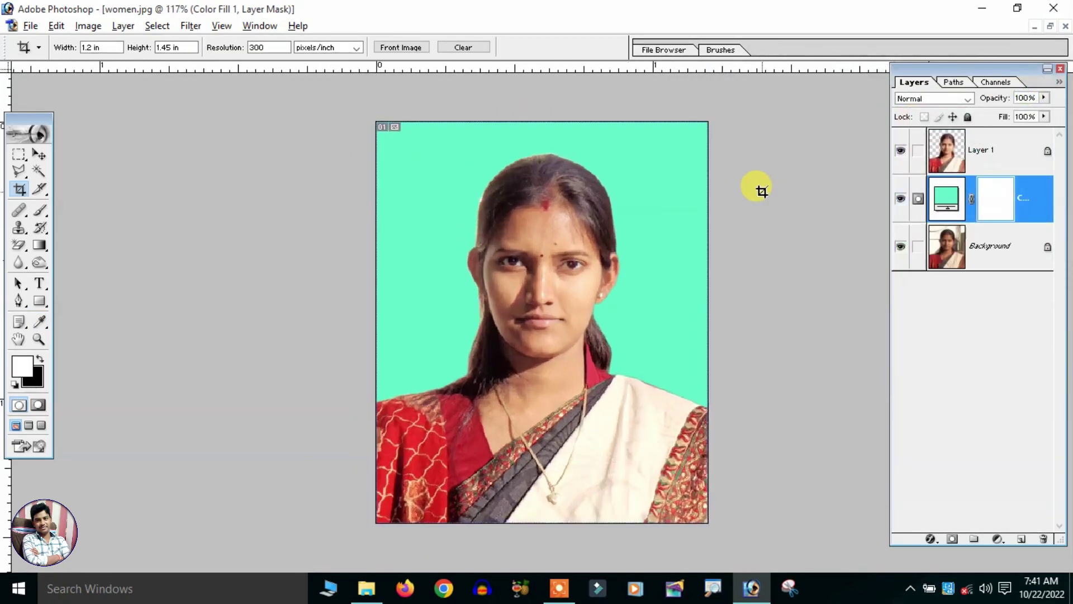
{"action": "key", "text": "ctrl+0"}
Step: Re-edit the fill colour, trying pink, and settle on light cyan-blue
{"action": "double_click", "coordinate": [949, 195]}
{"action": "left_click", "coordinate": [905, 144]}
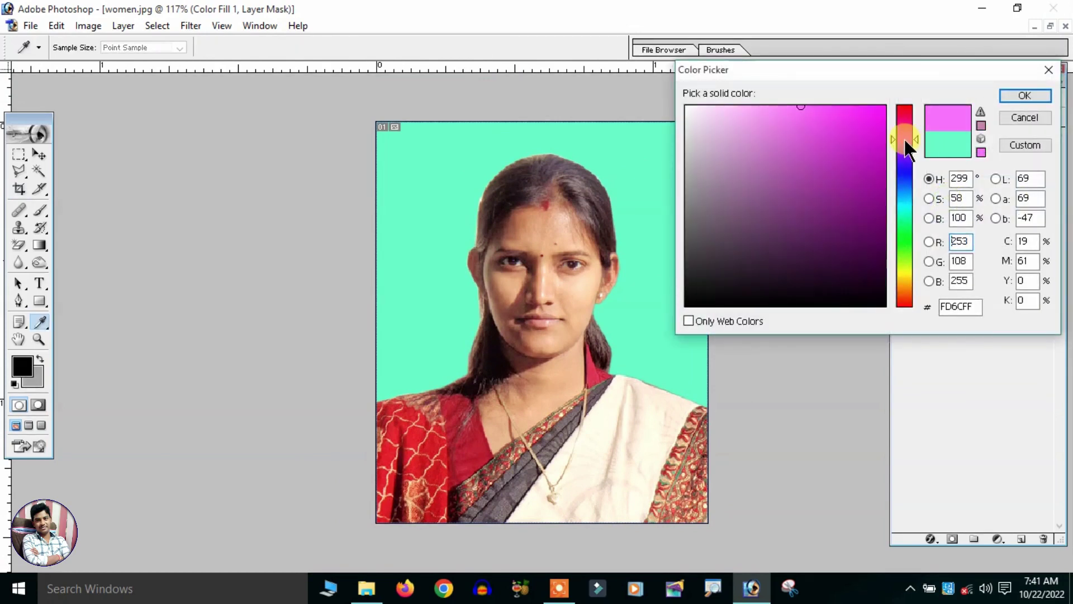
{"action": "left_click_drag", "start_coordinate": [905, 144], "coordinate": [905, 205]}
{"action": "left_click", "coordinate": [1011, 118]}
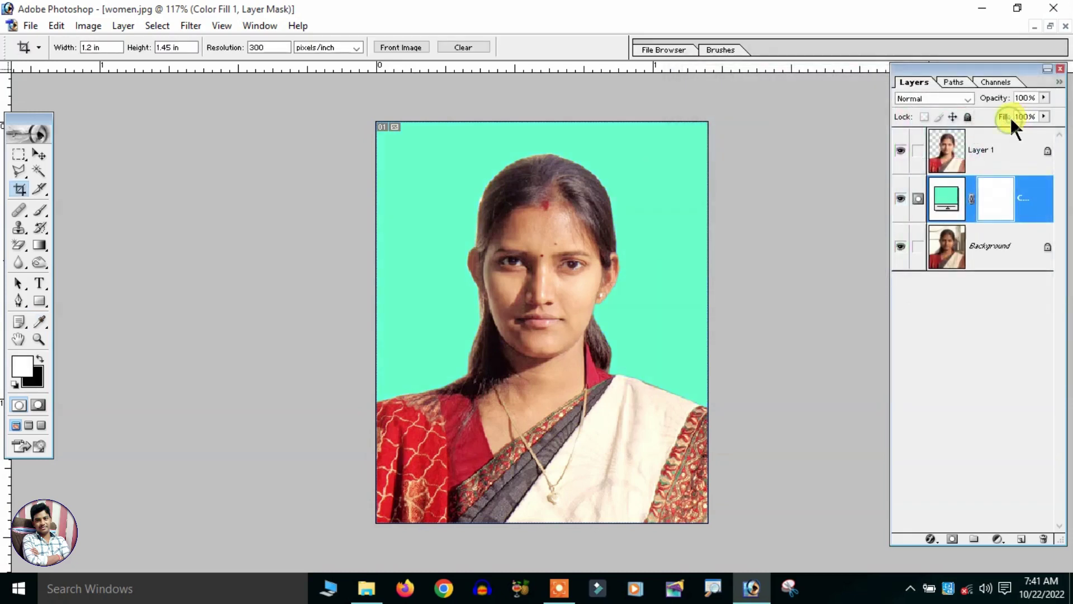
{"action": "double_click", "coordinate": [947, 196]}
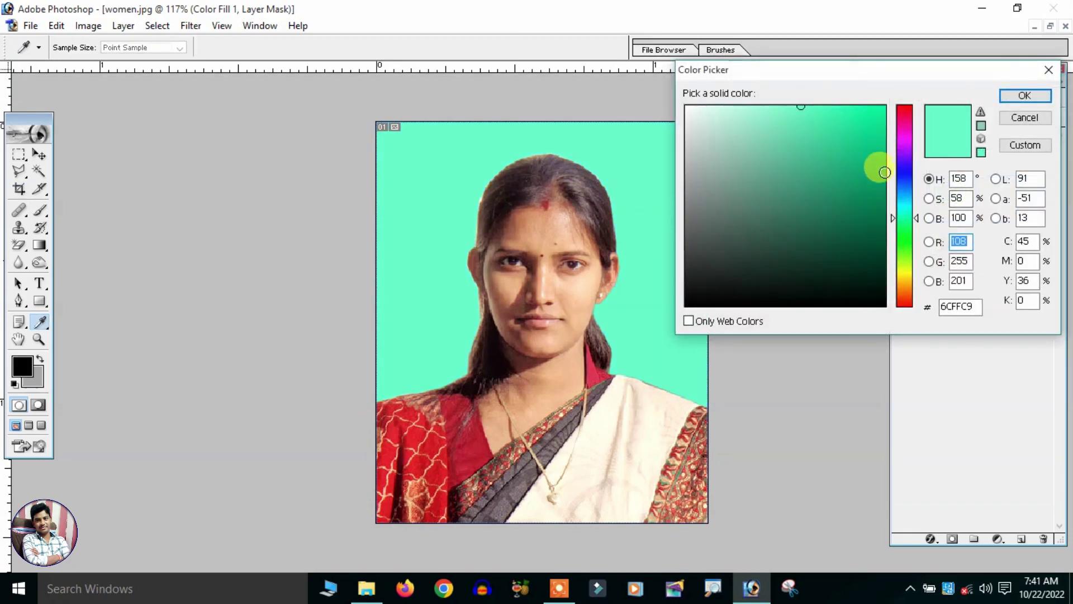
{"action": "left_click", "coordinate": [905, 205]}
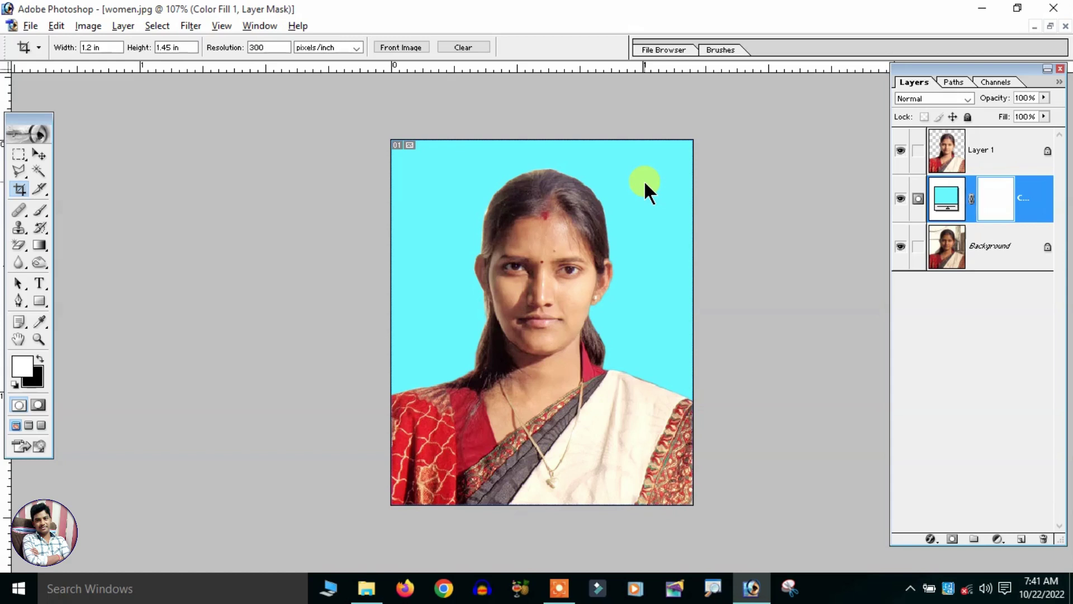
Step: Merge the portrait and light-blue fill into one layer with Layer > Flatten Image
{"action": "left_click", "coordinate": [115, 25]}
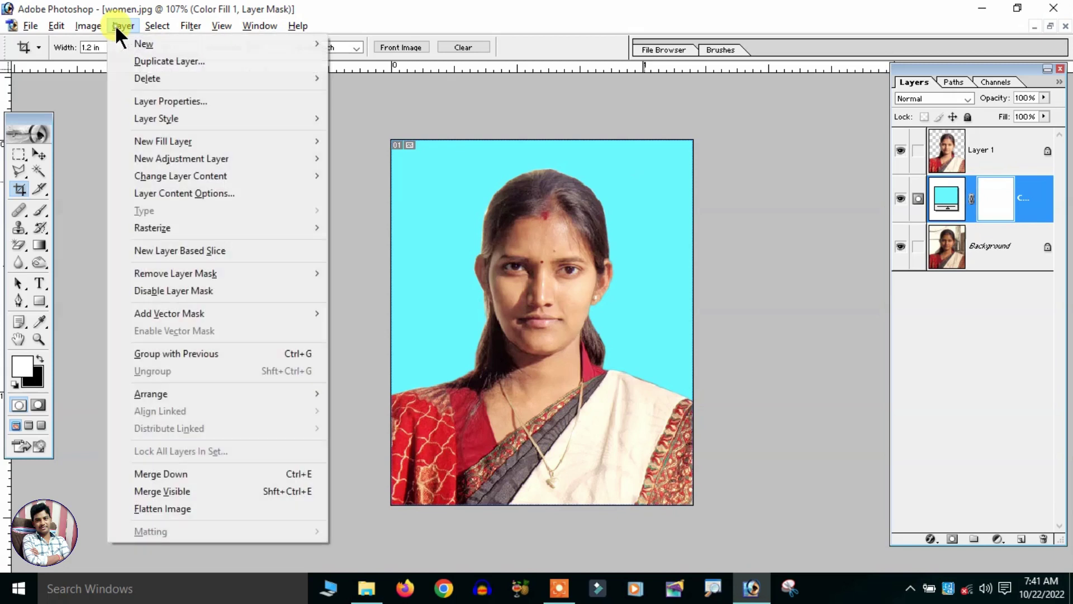
{"action": "left_click", "coordinate": [191, 509]}
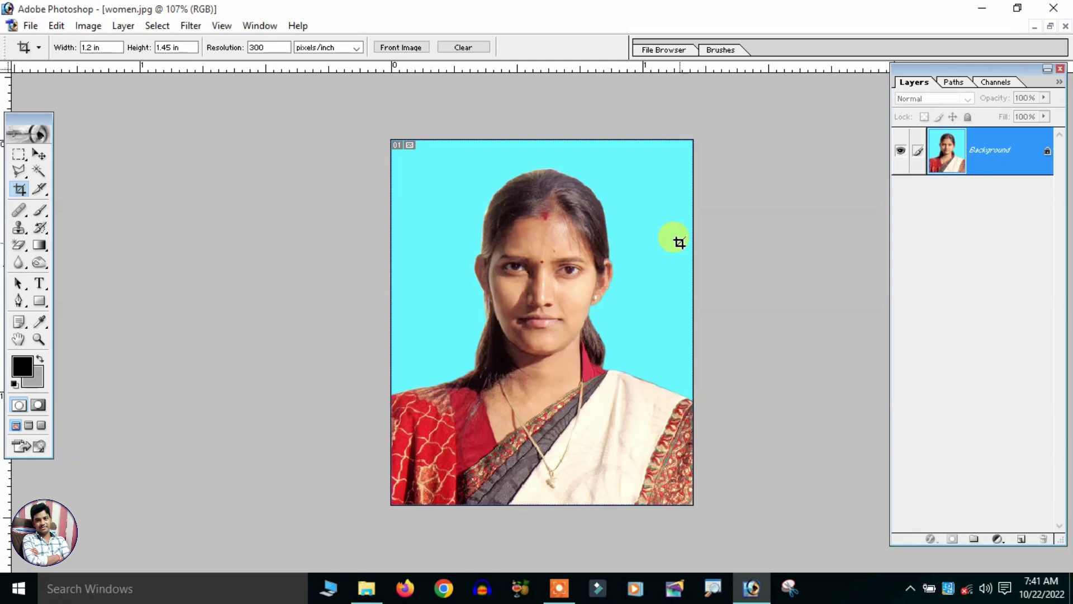
{"action": "left_click", "coordinate": [32, 26]}
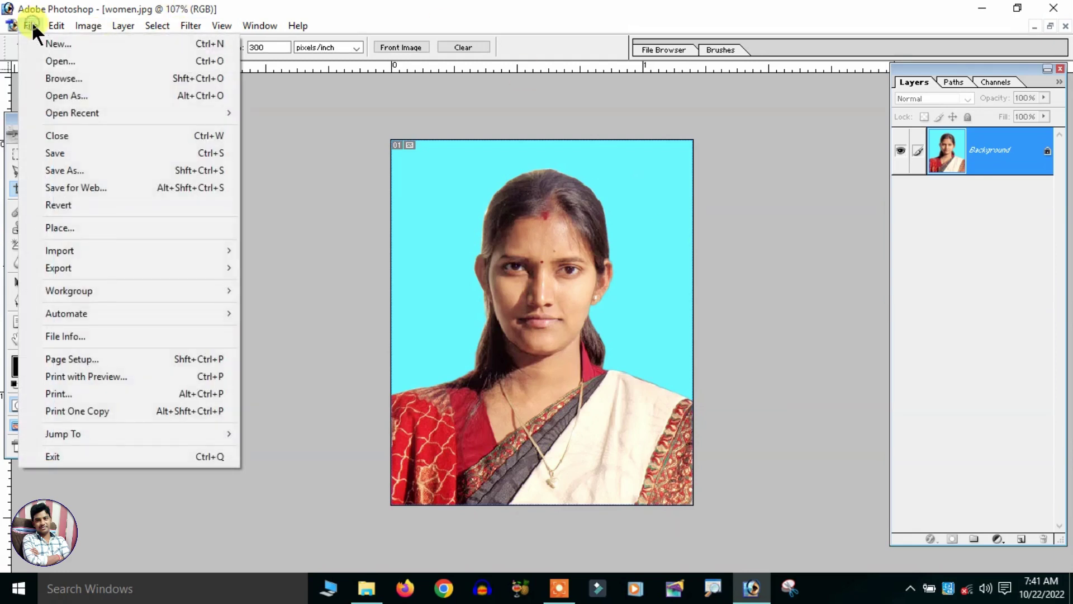
Step: Create a new A4 document, 210 × 297 mm at 300 pixels/inch, named Untitled-1
{"action": "left_click", "coordinate": [65, 44]}
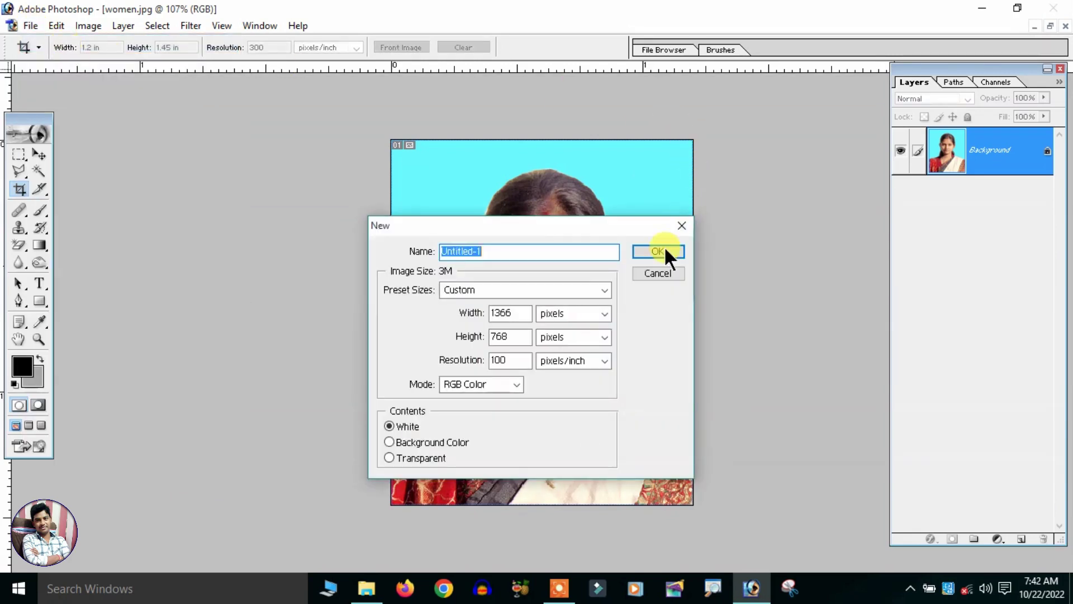
{"action": "left_click", "coordinate": [518, 289]}
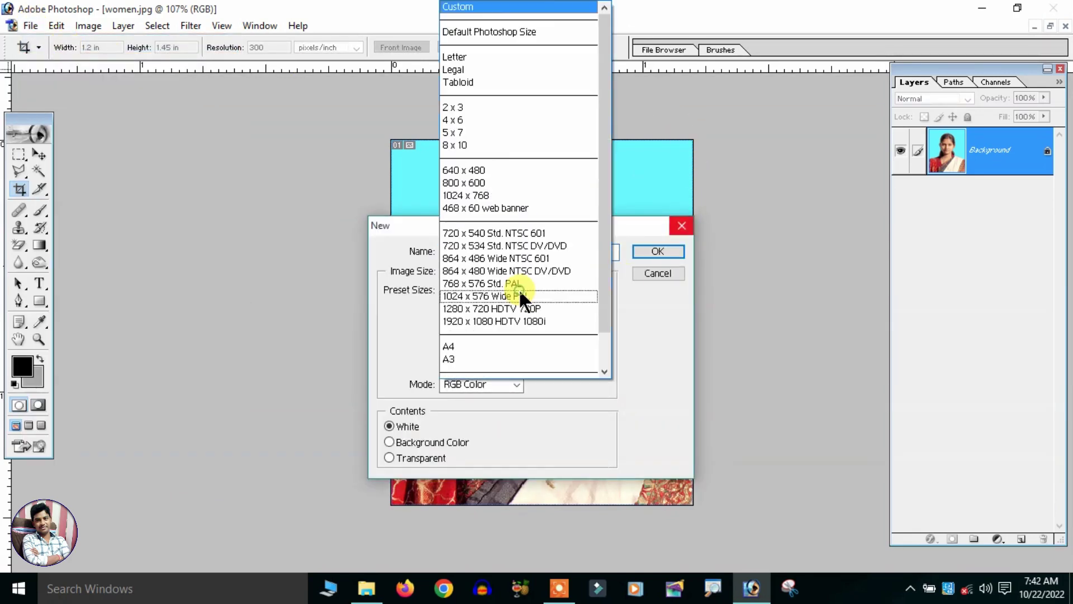
{"action": "left_click", "coordinate": [488, 347]}
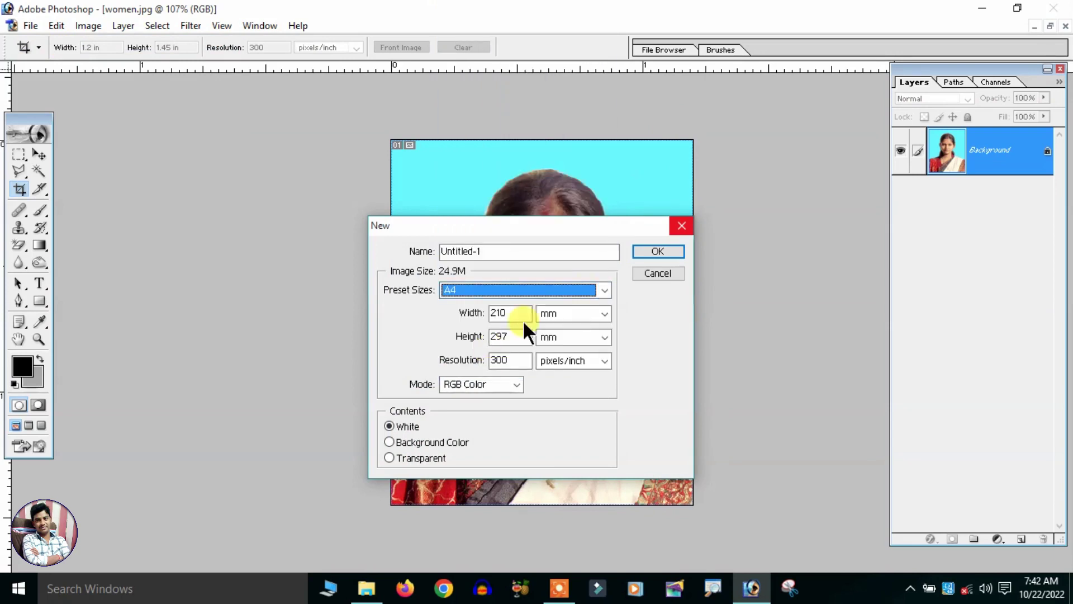
{"action": "double_click", "coordinate": [512, 360]}
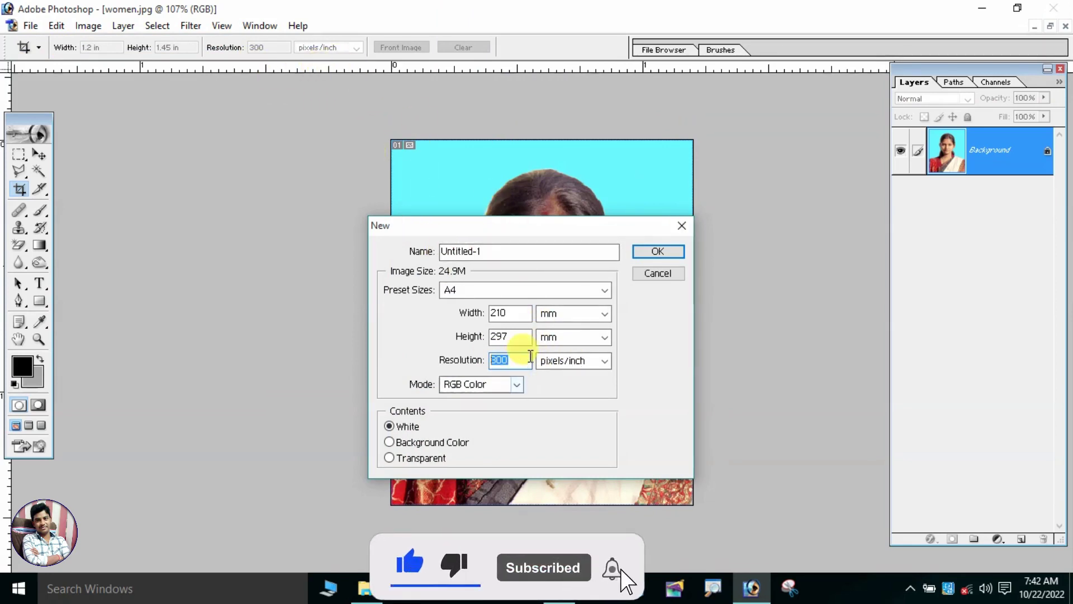
{"action": "left_click", "coordinate": [667, 251]}
Step: Copy the whole portrait and paste it onto the A4 sheet as Layer 1
{"action": "left_click_drag", "start_coordinate": [247, 76], "coordinate": [617, 91]}
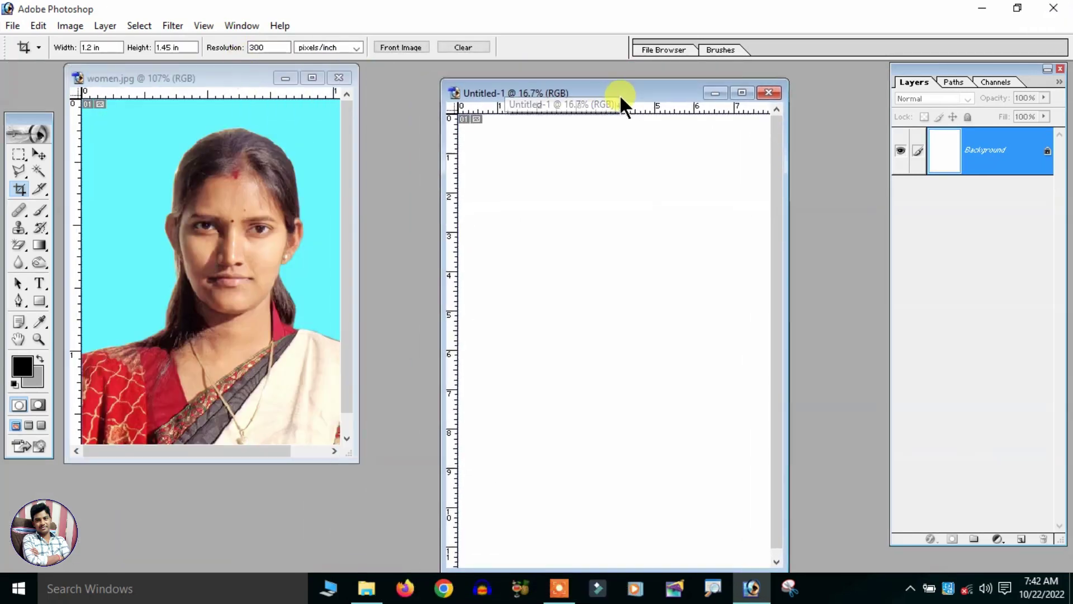
{"action": "key", "text": "ctrl+minus"}
{"action": "left_click", "coordinate": [240, 190]}
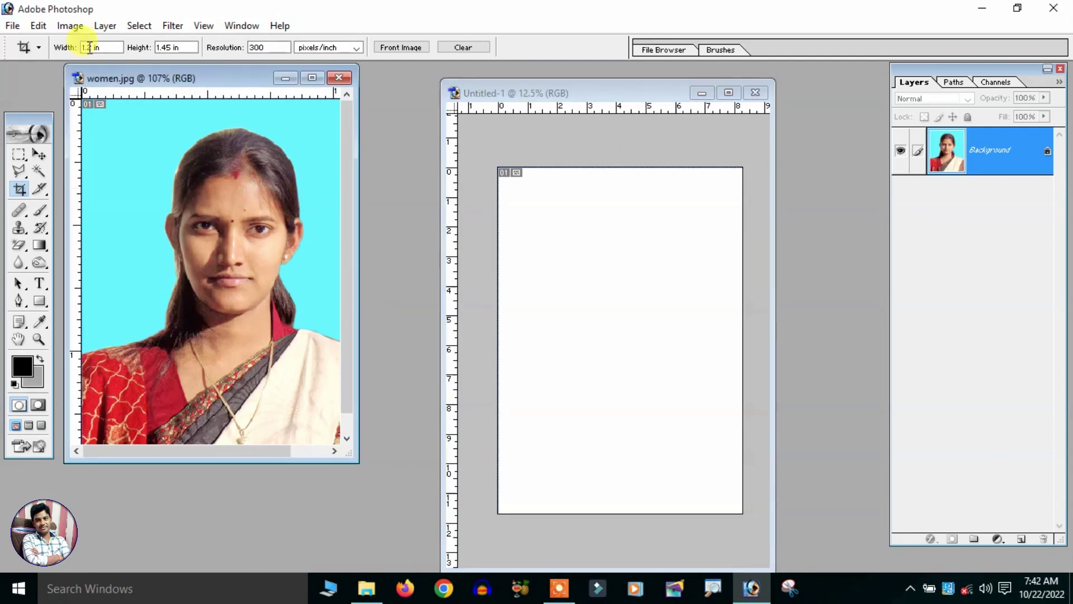
{"action": "key", "text": "ctrl+a"}
{"action": "left_click", "coordinate": [560, 255]}
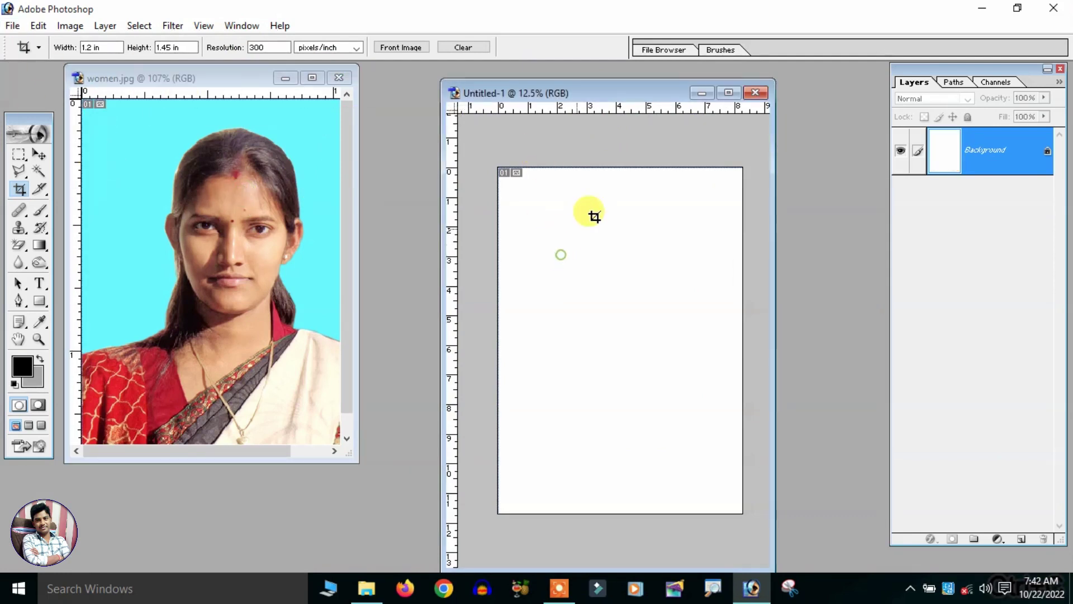
{"action": "left_click", "coordinate": [728, 93]}
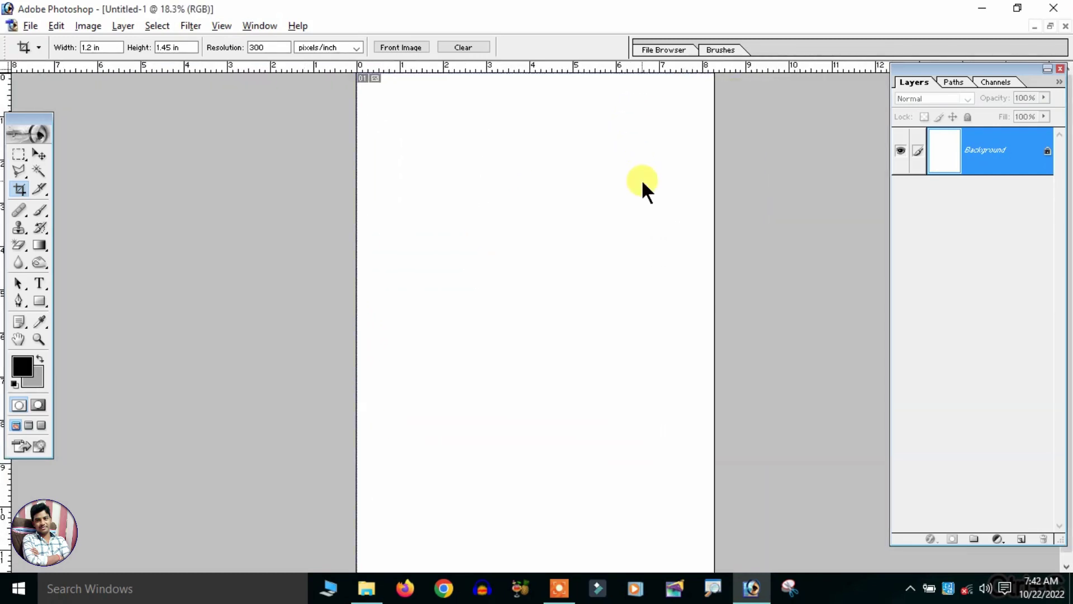
{"action": "key", "text": "ctrl+v"}
Step: Add a 3 px black stroke border around the pasted photo
{"action": "scroll", "coordinate": [549, 268], "scroll_direction": "down", "scroll_amount": 2}
{"action": "scroll", "coordinate": [556, 278], "scroll_direction": "up", "scroll_amount": 1}
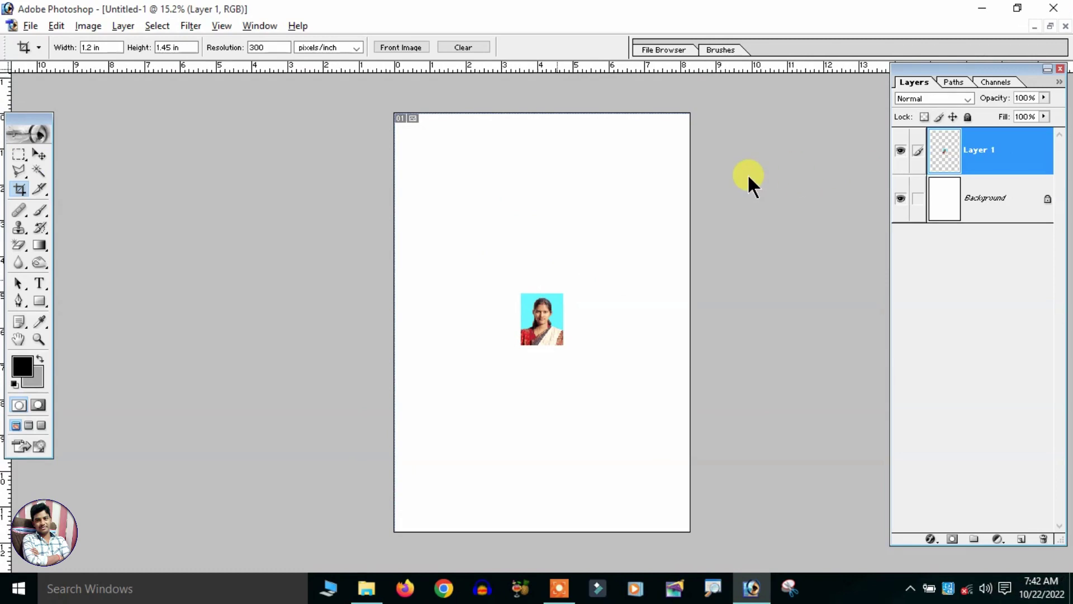
{"action": "key", "text": "alt+e"}
{"action": "key", "text": "s"}
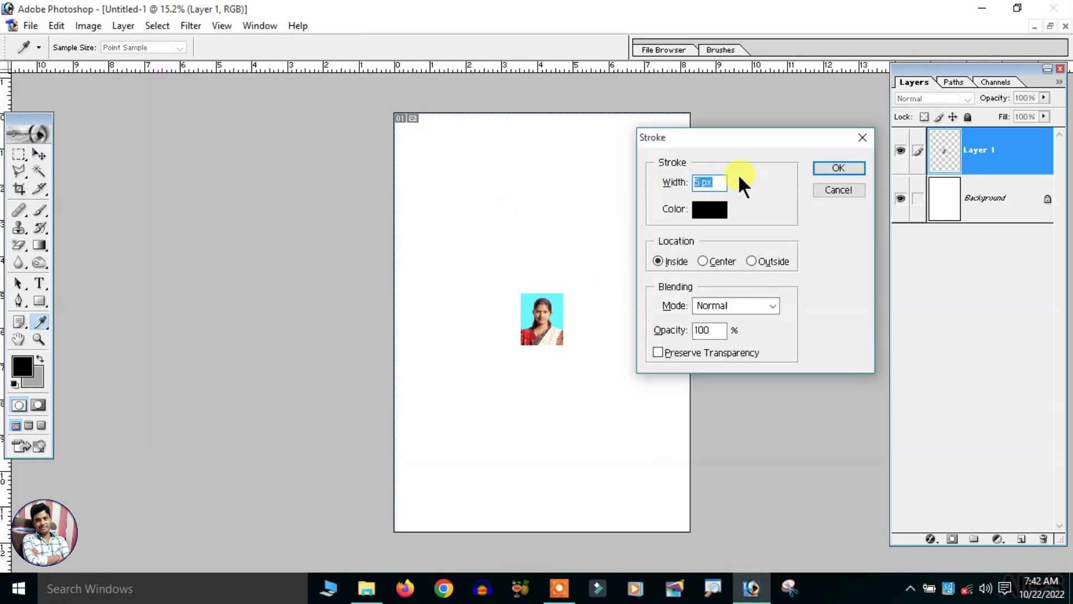
{"action": "type", "text": "3"}
{"action": "key", "text": "Return"}
{"action": "key", "text": "c"}
{"action": "key", "text": "alt+e"}
{"action": "type", "text": "s3"}
{"action": "key", "text": "Return"}
Step: Move the bordered photo to the top-left corner of the A4 sheet
{"action": "key", "text": "c"}
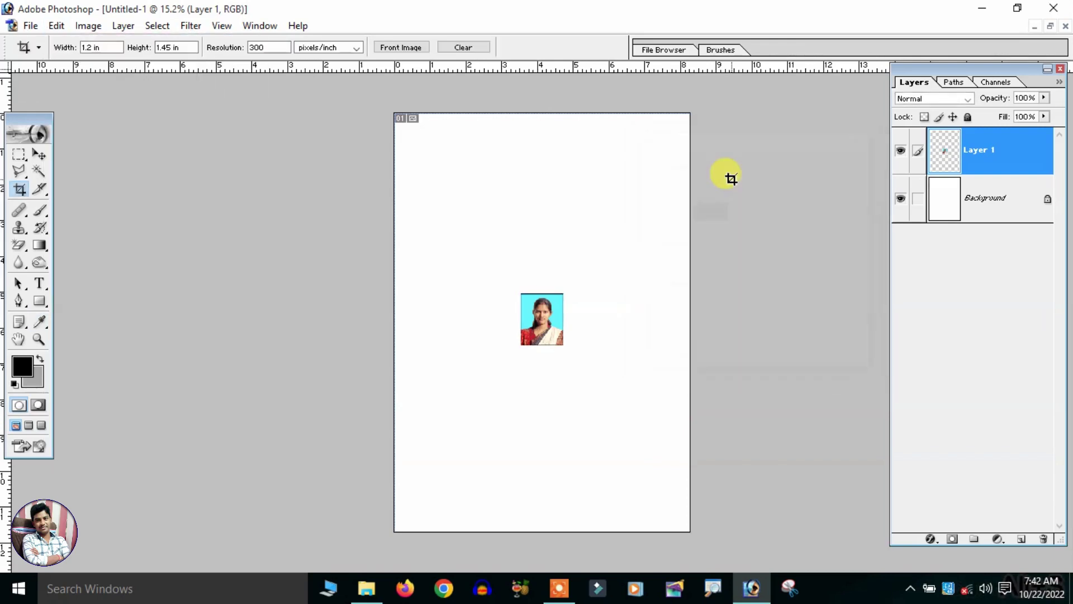
{"action": "left_click", "coordinate": [39, 154]}
{"action": "scroll", "coordinate": [582, 338], "scroll_direction": "up", "scroll_amount": 1}
{"action": "scroll", "coordinate": [571, 391], "scroll_direction": "up", "scroll_amount": 1}
{"action": "mouse_move", "coordinate": [552, 425]}
{"action": "left_mouse_down"}
{"action": "mouse_move", "coordinate": [423, 253]}
{"action": "mouse_move", "coordinate": [381, 157]}
{"action": "mouse_move", "coordinate": [405, 120]}
{"action": "left_mouse_up"}
{"action": "scroll", "coordinate": [431, 175], "scroll_direction": "up", "scroll_amount": 1}
{"action": "scroll", "coordinate": [437, 197], "scroll_direction": "down", "scroll_amount": 1}
{"action": "scroll", "coordinate": [438, 200], "scroll_direction": "down", "scroll_amount": 2}
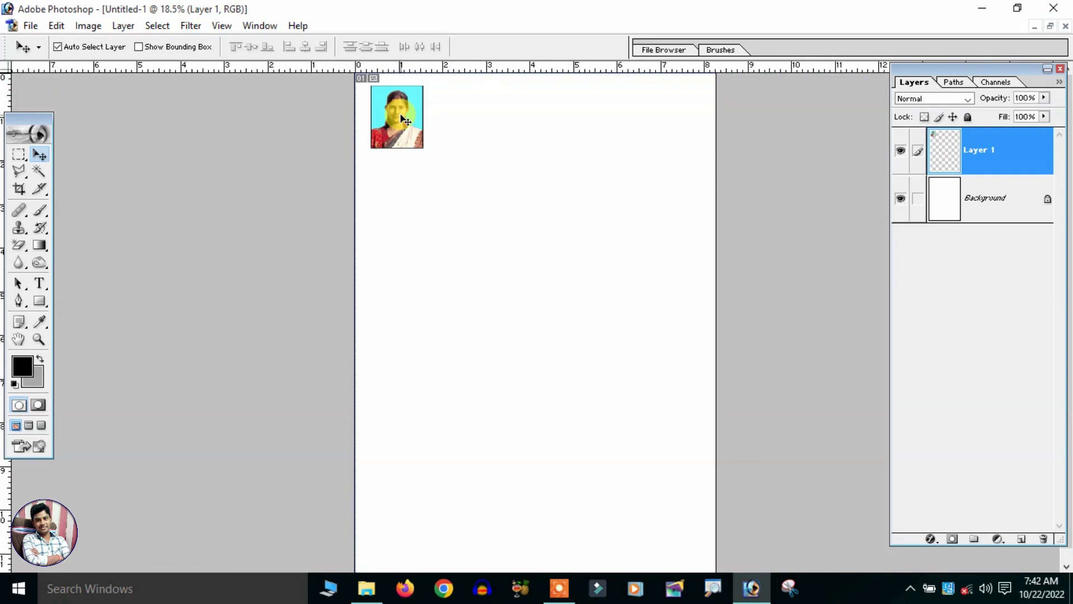
Step: Duplicate the photo and shift each copy right until six sit in a row
{"action": "key", "text": "ctrl+j"}
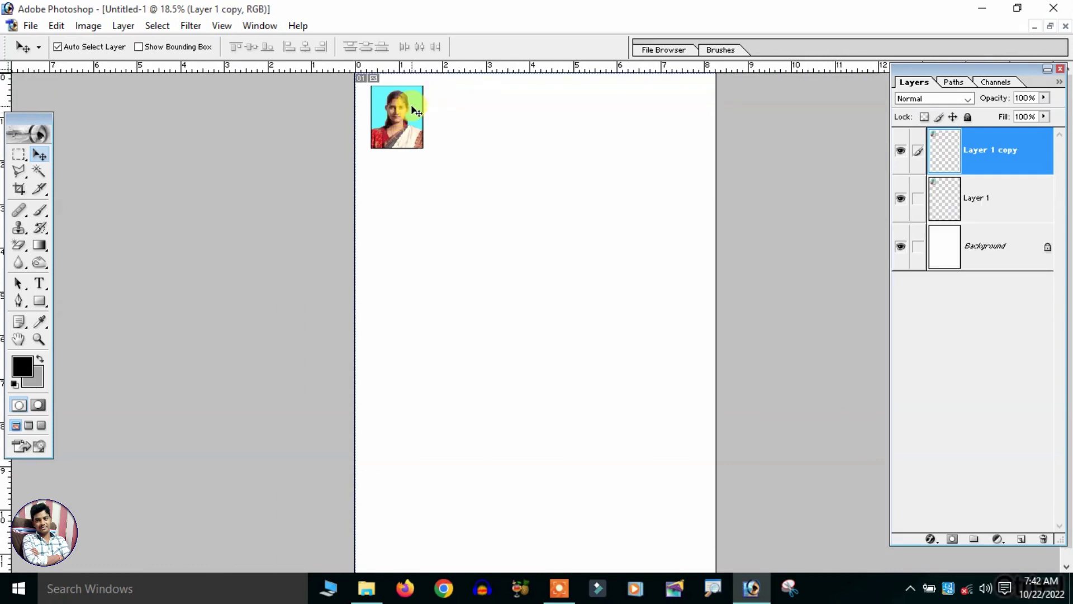
{"action": "key", "text": "ctrl+t"}
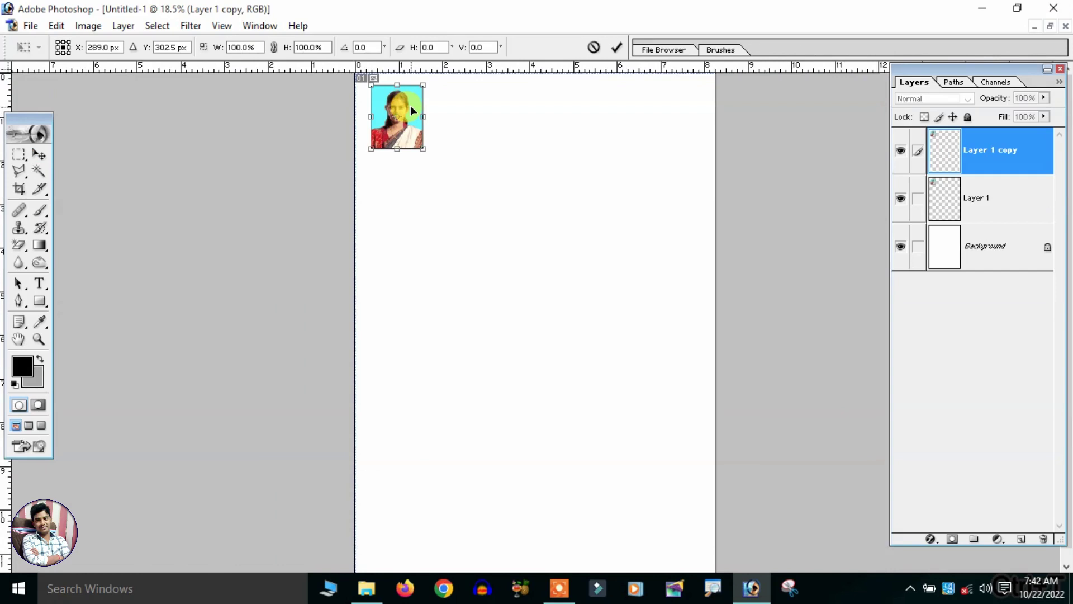
{"action": "key", "text": "shift+Right"}
{"action": "key", "text": "shift+Right"}
{"action": "key", "text": "shift+Right"}
{"action": "key", "text": "shift+Right"}
{"action": "key", "text": "shift+Right"}
{"action": "key", "text": "shift+Right"}
{"action": "key", "text": "shift+Right"}
{"action": "key", "text": "shift+Right"}
{"action": "key", "text": "shift+Right"}
{"action": "key", "text": "shift+Right"}
{"action": "key", "text": "shift+Right"}
{"action": "key", "text": "shift+Right"}
{"action": "key", "text": "shift+Right"}
{"action": "key", "text": "shift+Right"}
{"action": "key", "text": "shift+Right"}
{"action": "key", "text": "shift+Right"}
{"action": "key", "text": "shift+Right"}
{"action": "key", "text": "shift+Right"}
{"action": "key", "text": "shift+Right"}
{"action": "scroll", "coordinate": [413, 107], "scroll_direction": "up", "scroll_amount": 5}
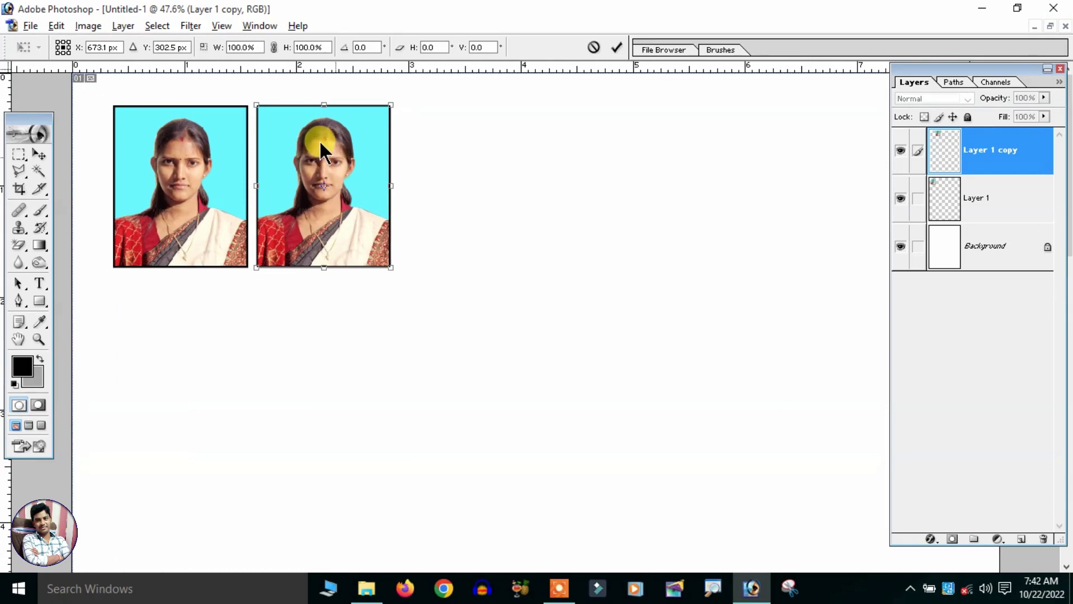
{"action": "key", "text": "Return"}
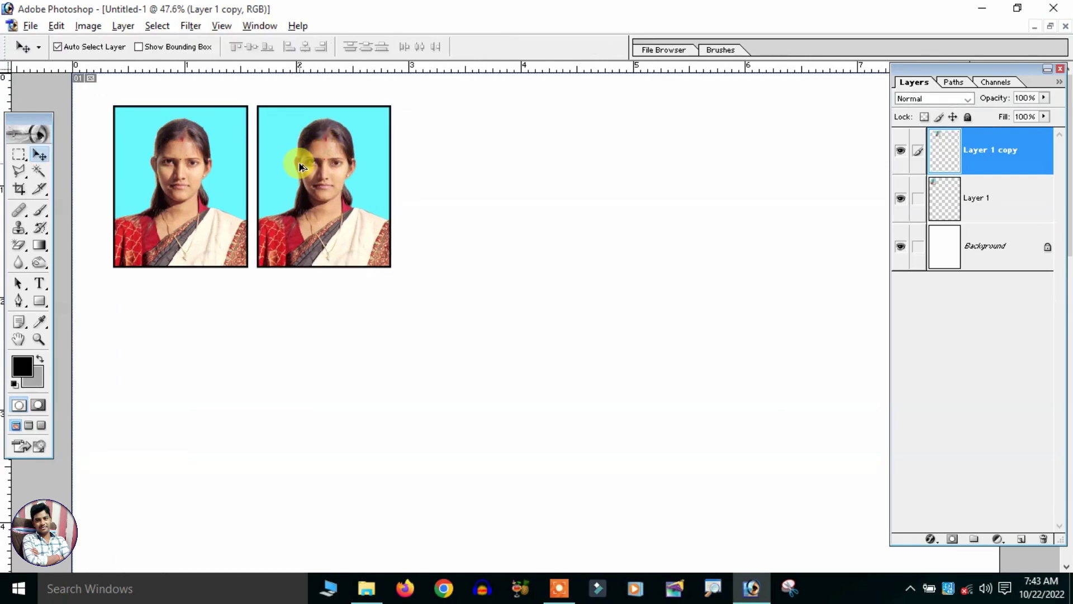
{"action": "key", "text": "ctrl+alt+shift+t"}
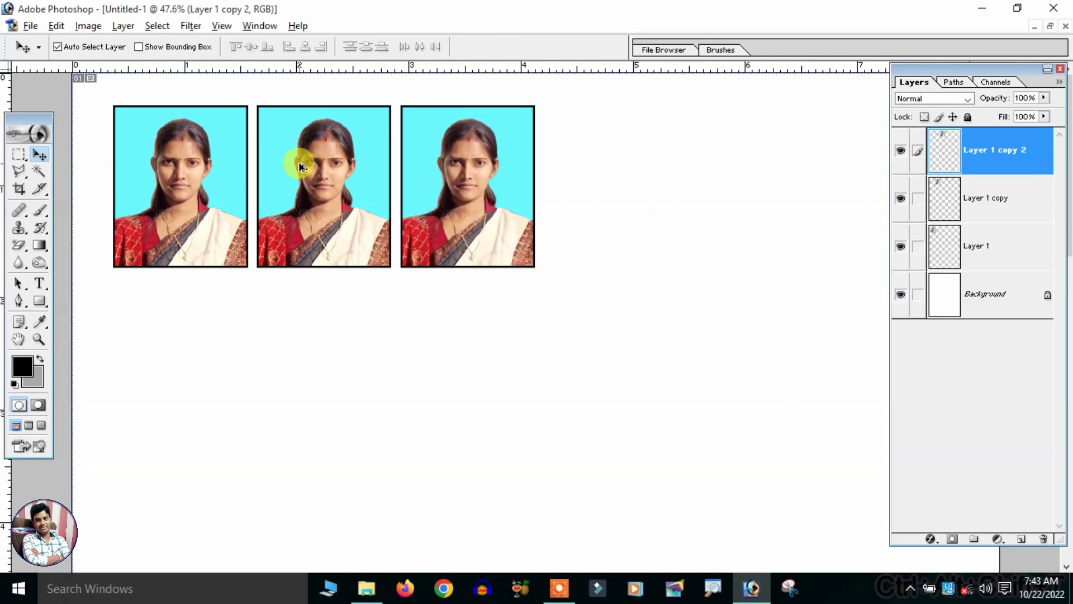
{"action": "key", "text": "ctrl+alt+shift+t"}
{"action": "key", "text": "ctrl+alt+shift+t"}
{"action": "scroll", "coordinate": [299, 167], "scroll_direction": "down", "scroll_amount": 3}
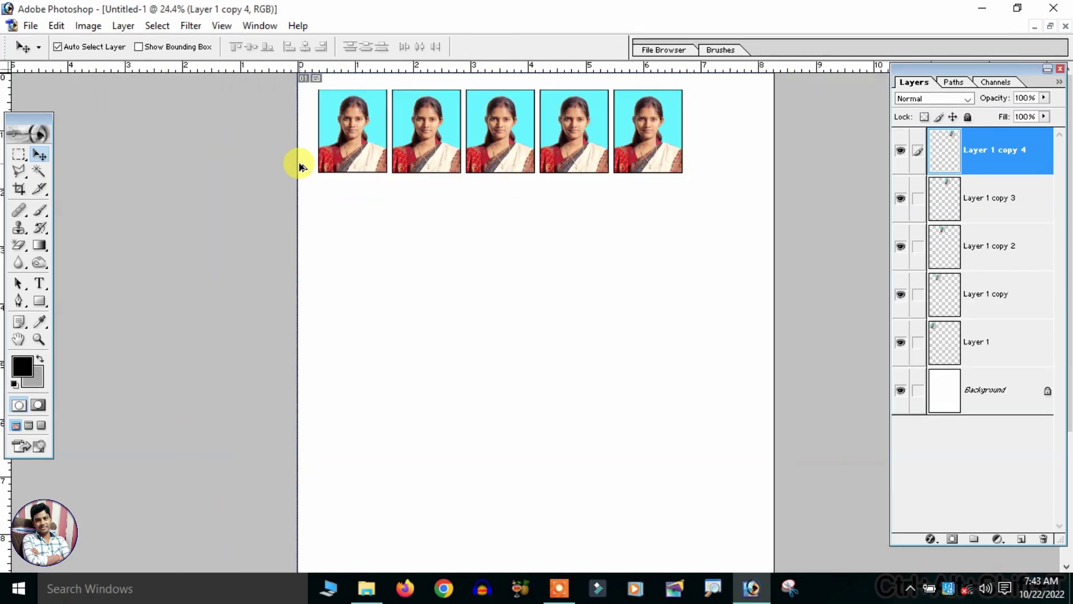
{"action": "key", "text": "ctrl+alt+shift+t"}
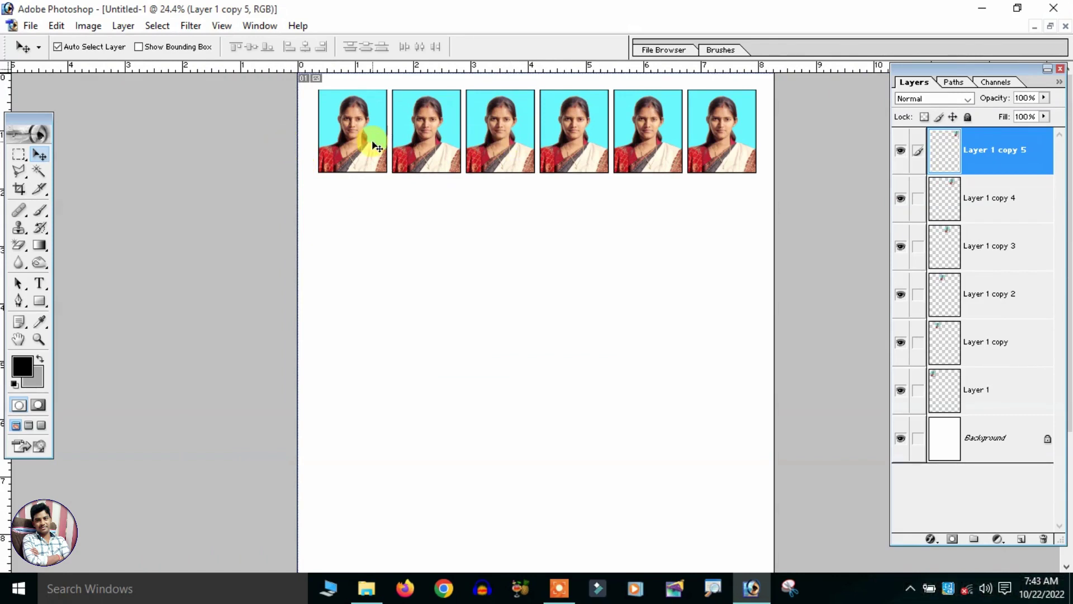
Step: Link Layer 1 through Layer 1 copy 4 and nudge the row up and left
{"action": "left_click", "coordinate": [919, 199]}
{"action": "left_click_drag", "start_coordinate": [917, 231], "coordinate": [918, 391]}
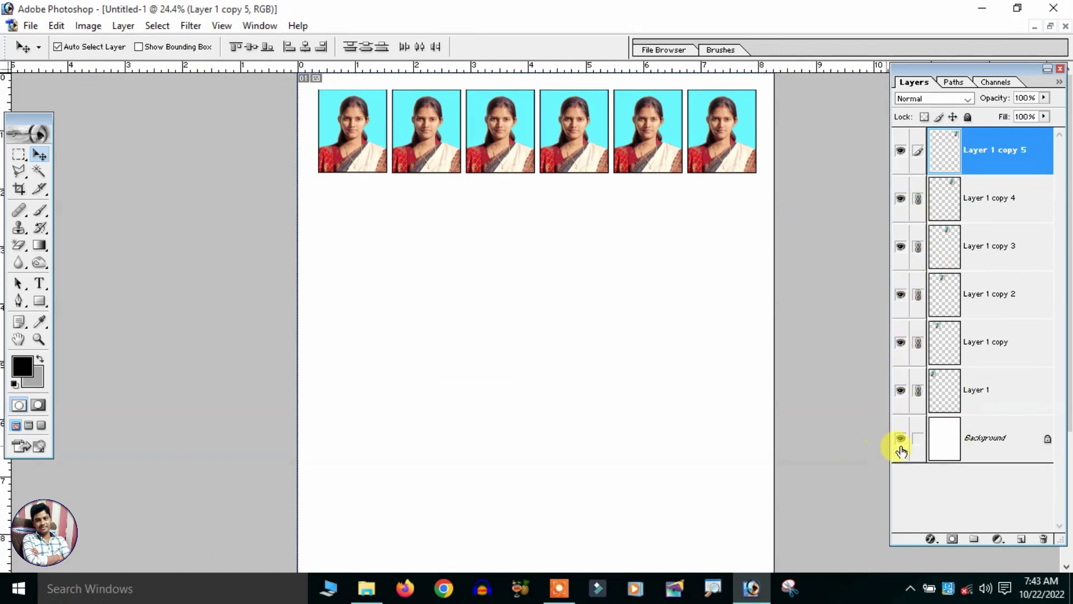
{"action": "key", "text": "ctrl+t"}
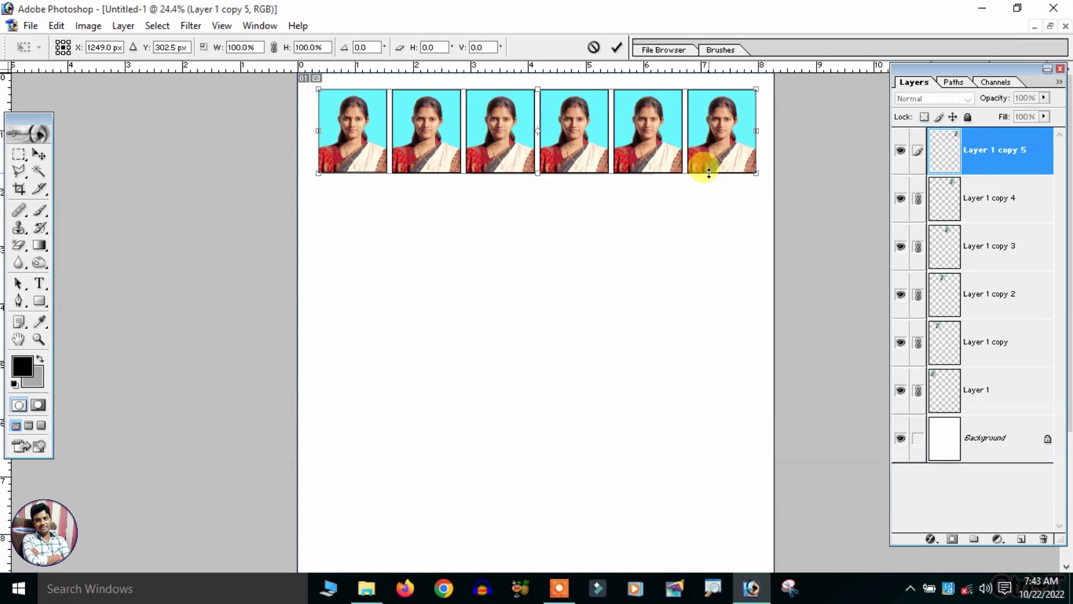
{"action": "left_click_drag", "start_coordinate": [709, 173], "coordinate": [705, 170]}
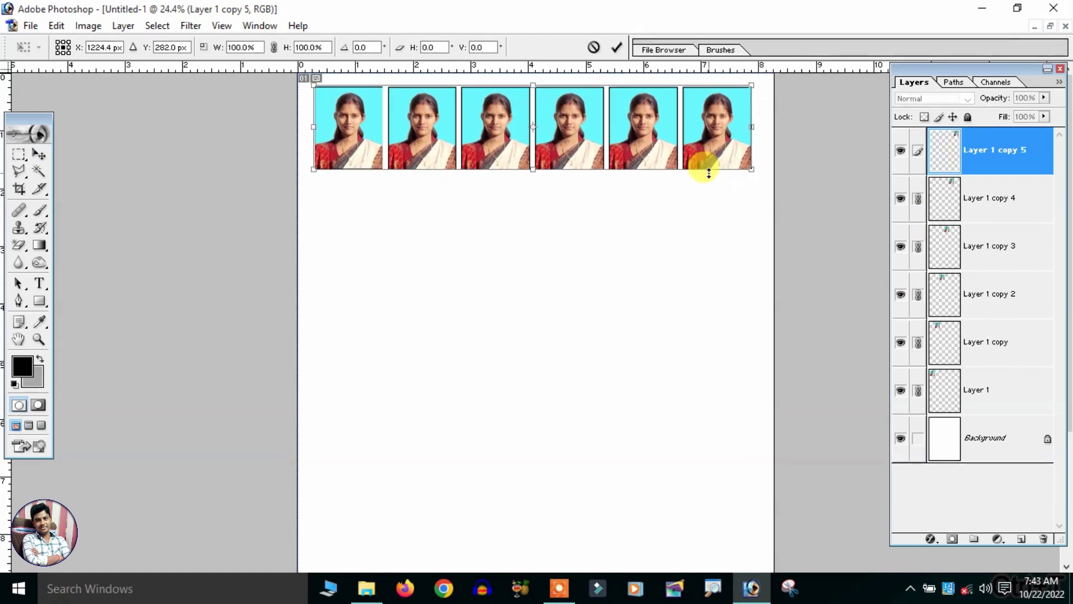
{"action": "key", "text": "Return"}
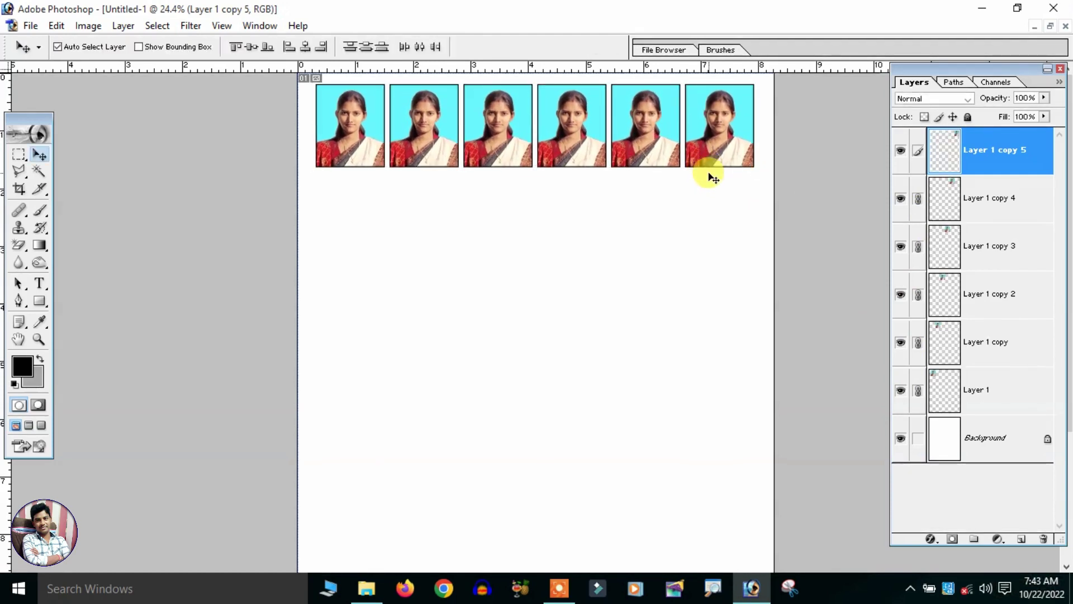
{"action": "scroll", "coordinate": [710, 174], "scroll_direction": "down", "scroll_amount": 2}
{"action": "scroll", "coordinate": [710, 175], "scroll_direction": "down", "scroll_amount": 2}
{"action": "scroll", "coordinate": [709, 171], "scroll_direction": "up", "scroll_amount": 4}
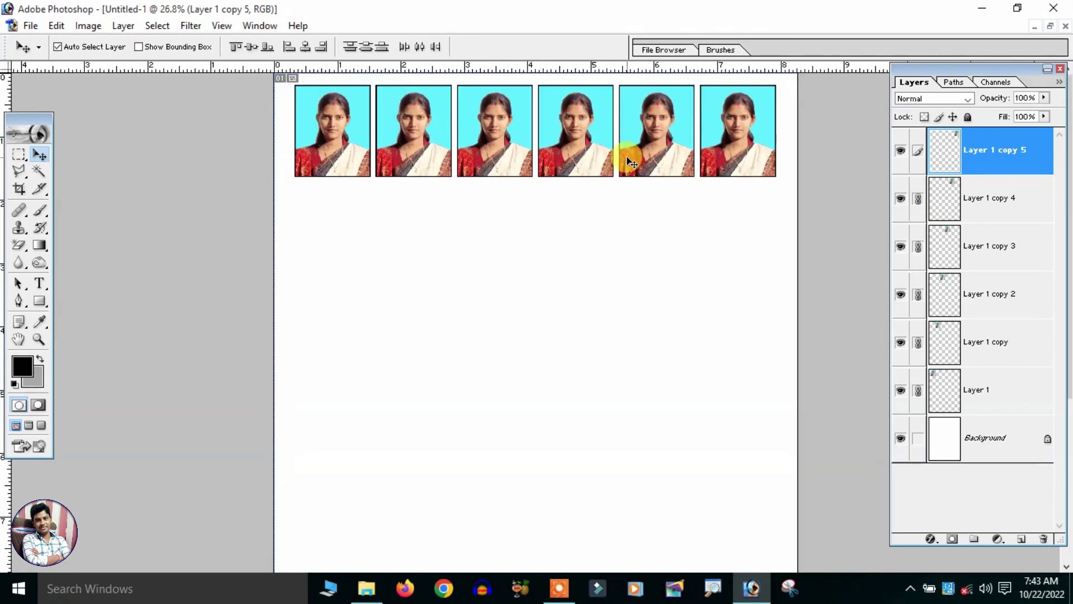
Step: Check the sheet in Print with Preview at 100% scale, then close it
{"action": "left_click", "coordinate": [29, 25]}
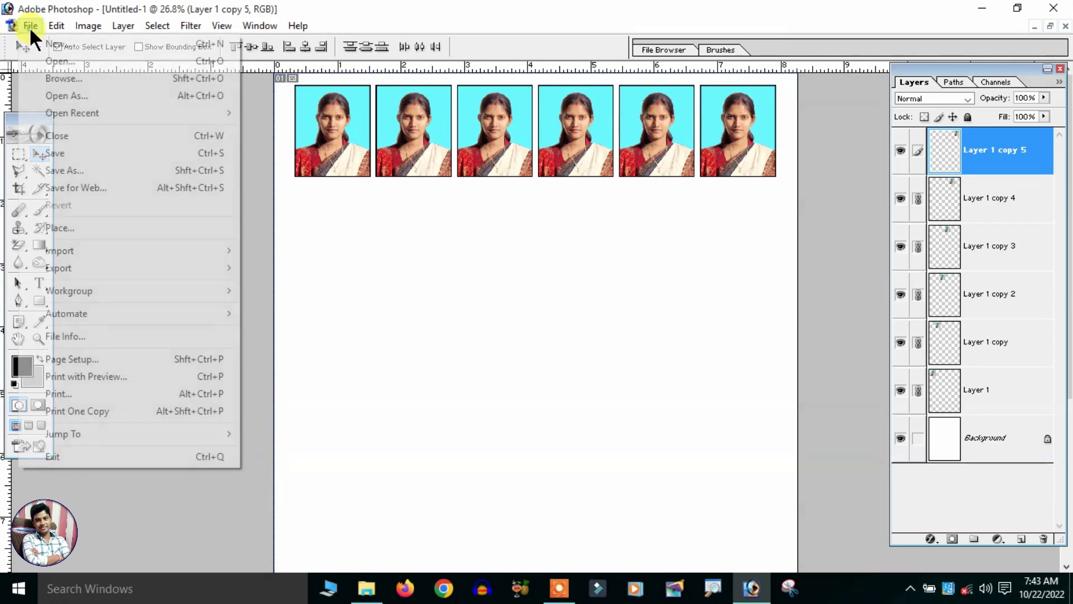
{"action": "left_click", "coordinate": [55, 393]}
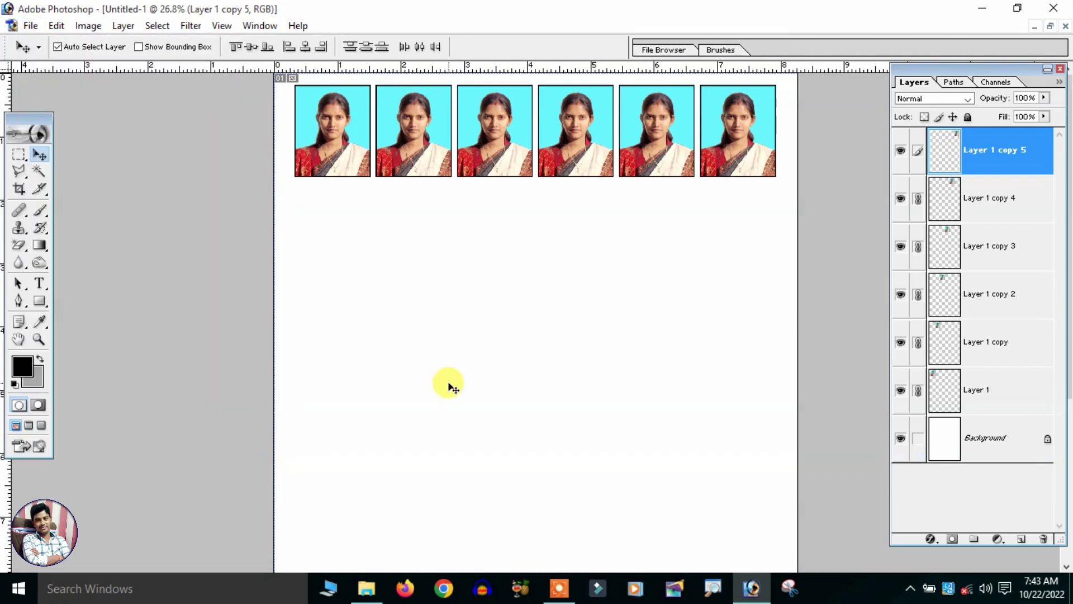
{"action": "left_click", "coordinate": [593, 141]}
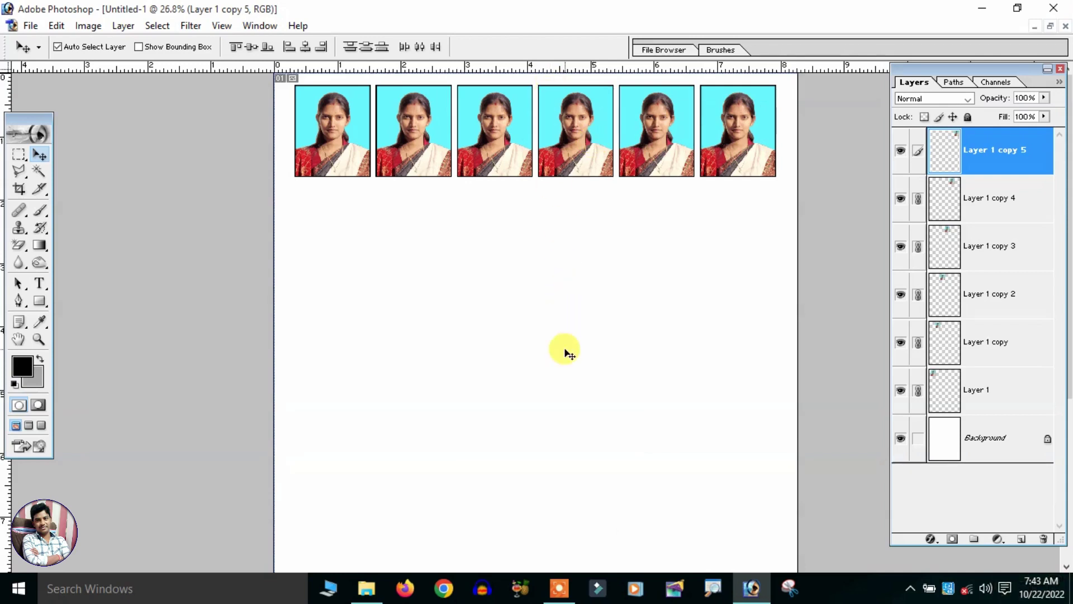
{"action": "key", "text": "ctrl+minus"}
{"action": "key", "text": "ctrl+0"}
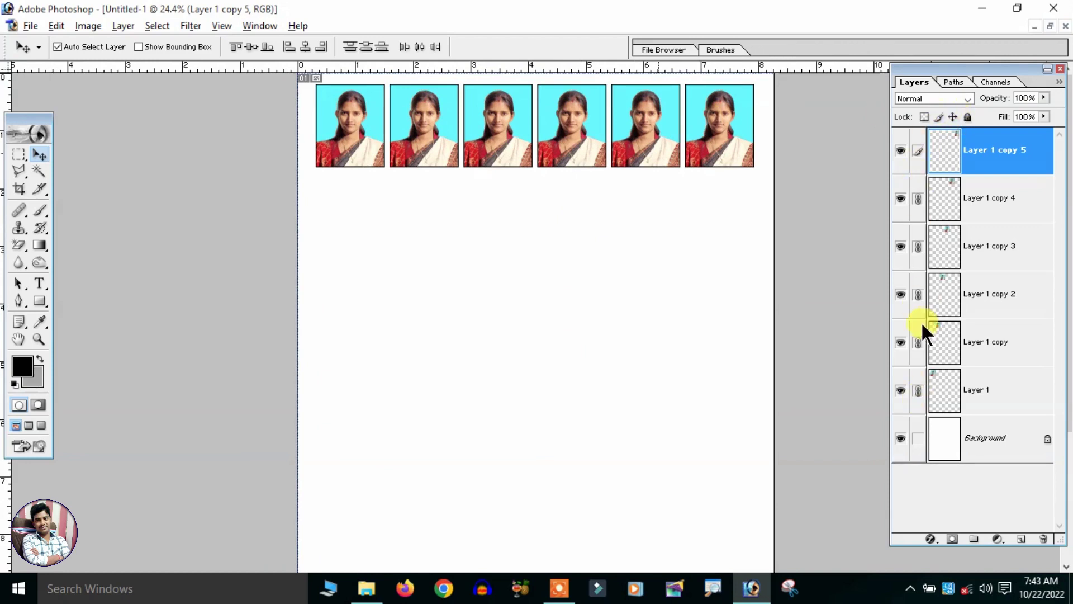
Step: Merge the six linked photos into Layer 1 copy 5 and Alt-drag a duplicate row below
{"action": "key", "text": "ctrl+e"}
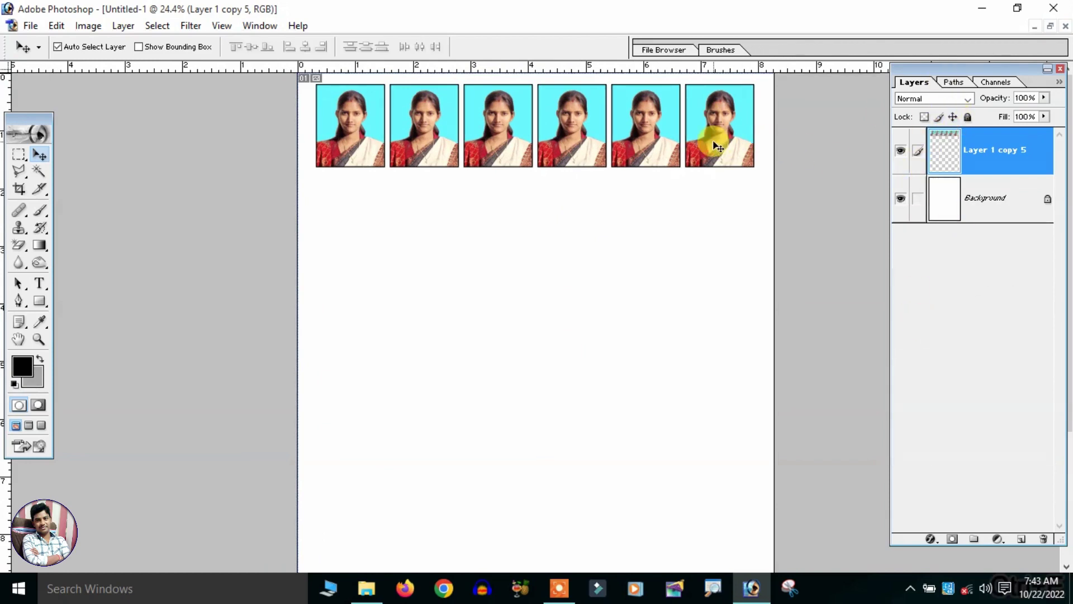
{"action": "left_click_drag", "start_coordinate": [714, 145], "coordinate": [715, 236]}
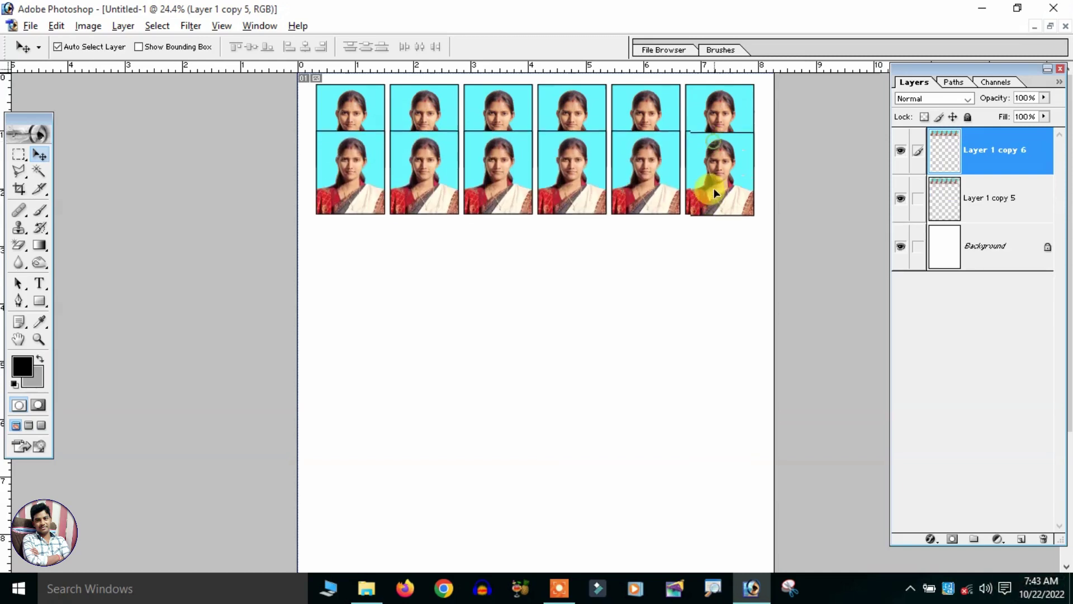